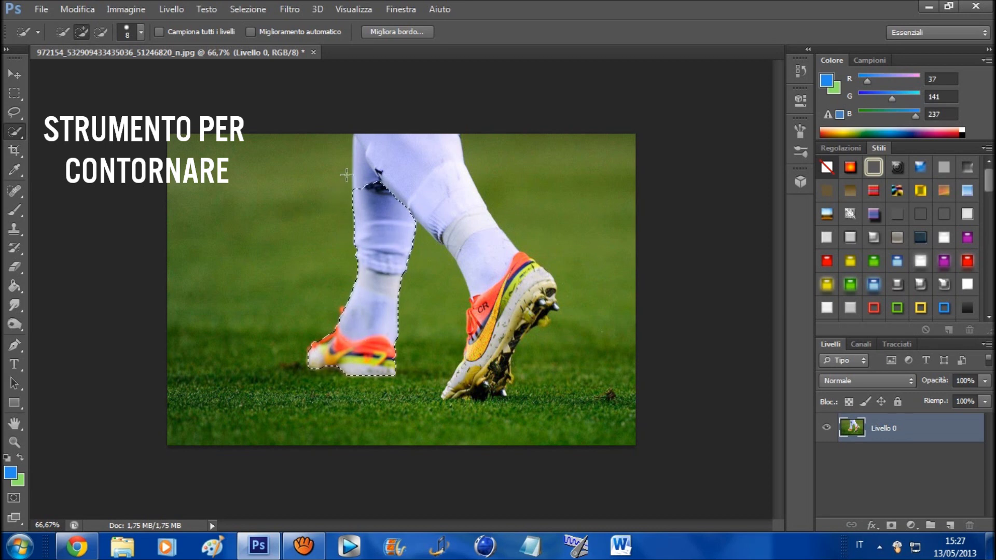
Extend the quick selection over the upper legs and the raised boot, including its sole and studs
{"action": "left_click_drag", "start_coordinate": [363, 152], "coordinate": [358, 144]}
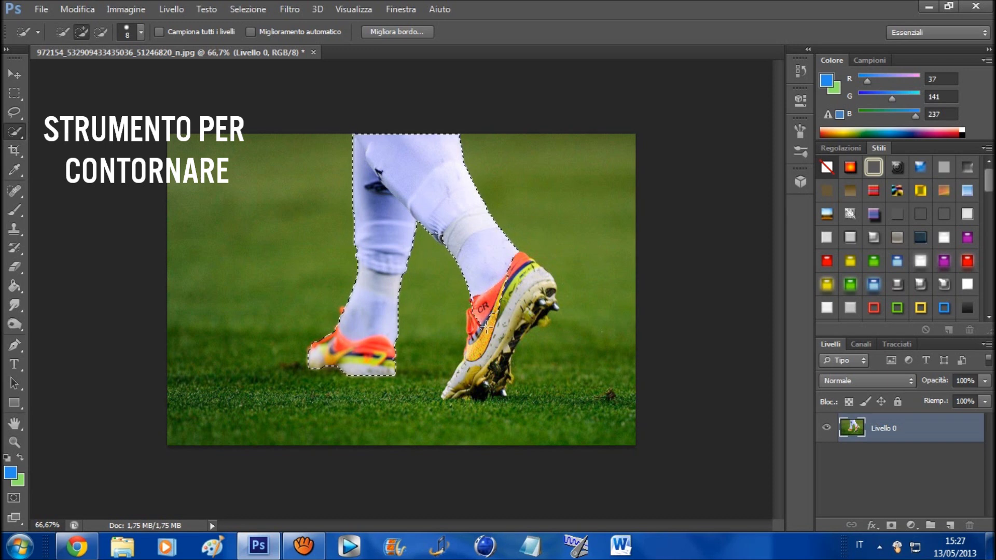
{"action": "left_click_drag", "start_coordinate": [477, 327], "coordinate": [478, 394]}
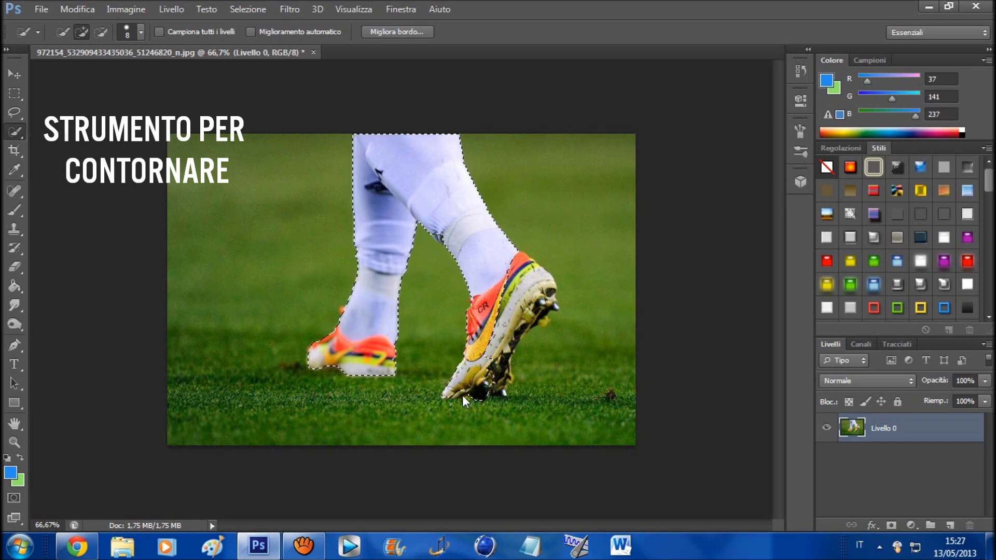
{"action": "mouse_move", "coordinate": [490, 388]}
{"action": "left_mouse_down"}
{"action": "mouse_move", "coordinate": [502, 390]}
{"action": "mouse_move", "coordinate": [493, 392]}
{"action": "mouse_move", "coordinate": [500, 369]}
{"action": "mouse_move", "coordinate": [508, 376]}
{"action": "left_mouse_up"}
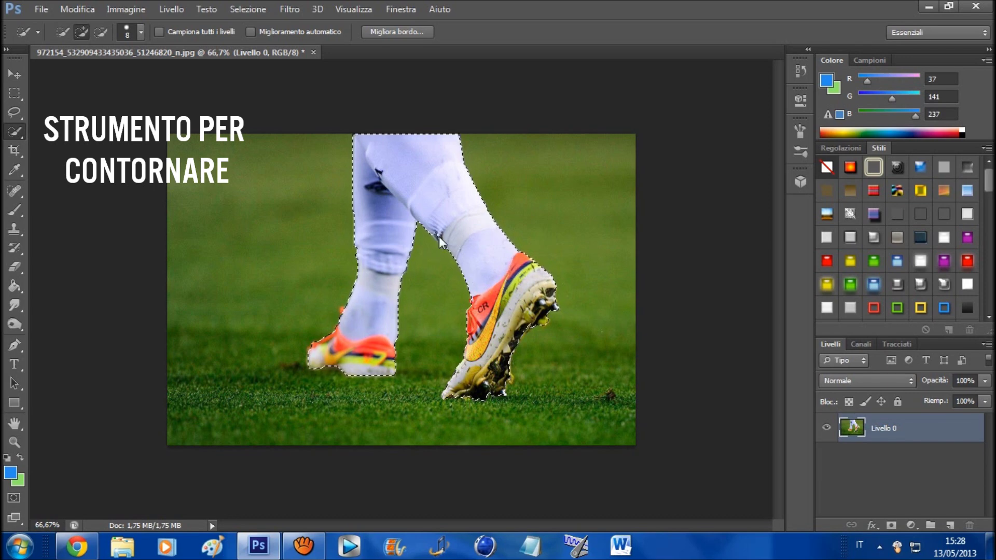
{"action": "left_click", "coordinate": [410, 32]}
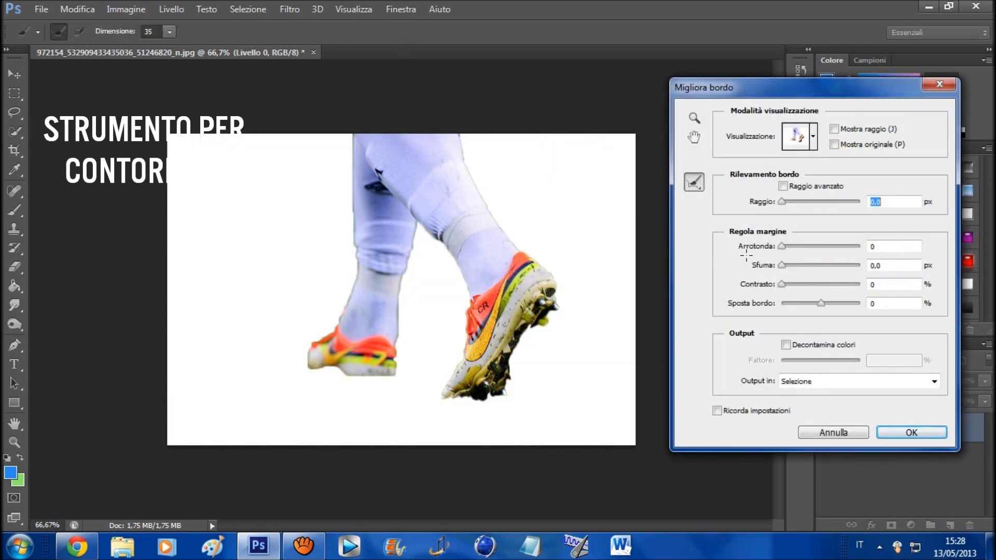
{"action": "left_click_drag", "start_coordinate": [782, 246], "coordinate": [801, 251]}
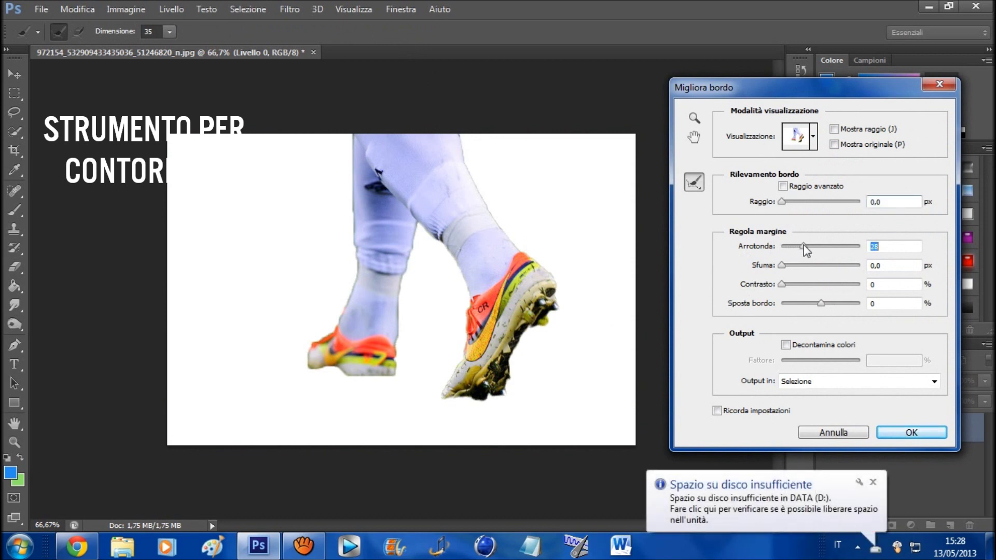
{"action": "left_click_drag", "start_coordinate": [781, 264], "coordinate": [804, 266]}
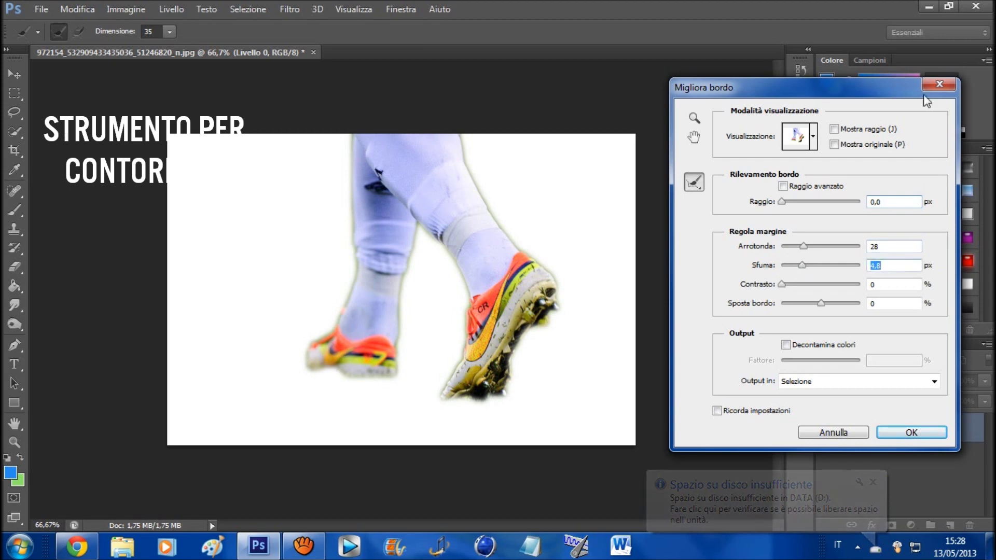
{"action": "left_click", "coordinate": [937, 85]}
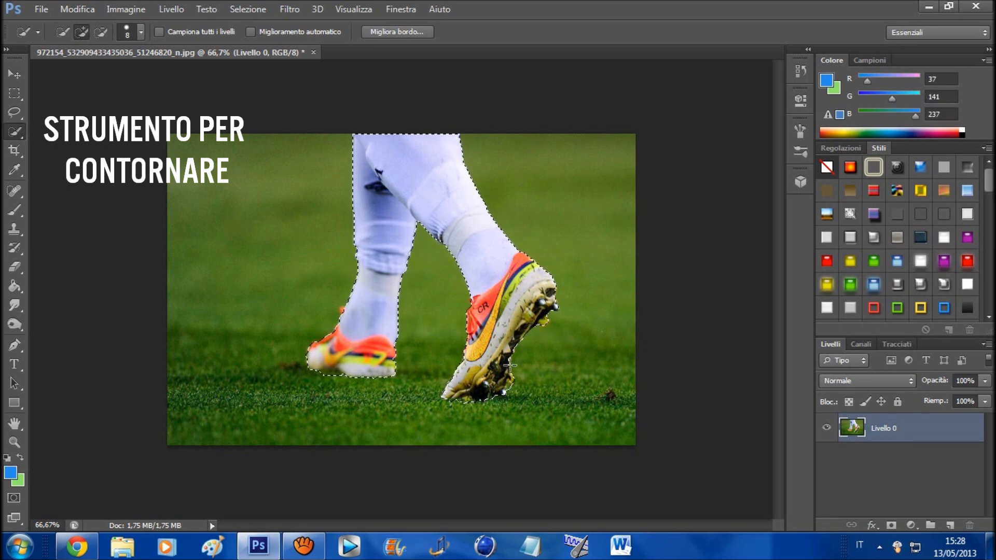
Try refining the selection edge with smoothing 7 and feather 4,8 px
{"action": "left_click", "coordinate": [398, 32]}
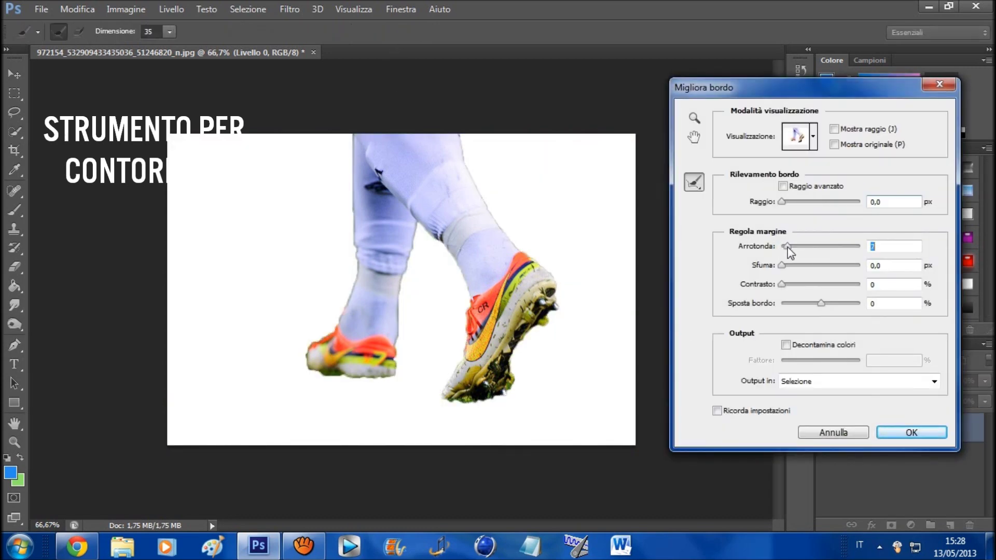
{"action": "left_click_drag", "start_coordinate": [782, 266], "coordinate": [787, 265]}
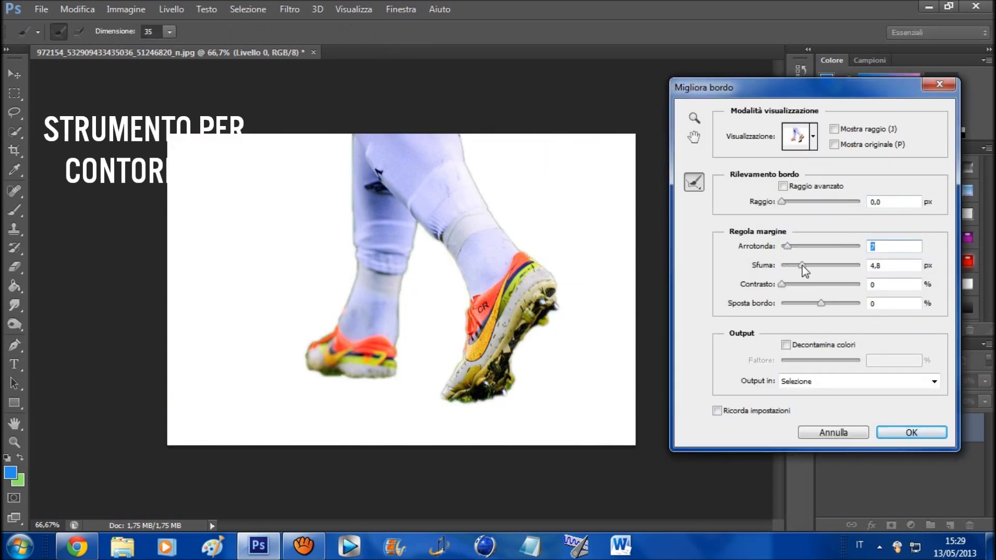
{"action": "key", "text": "Tab"}
{"action": "key", "text": "Return"}
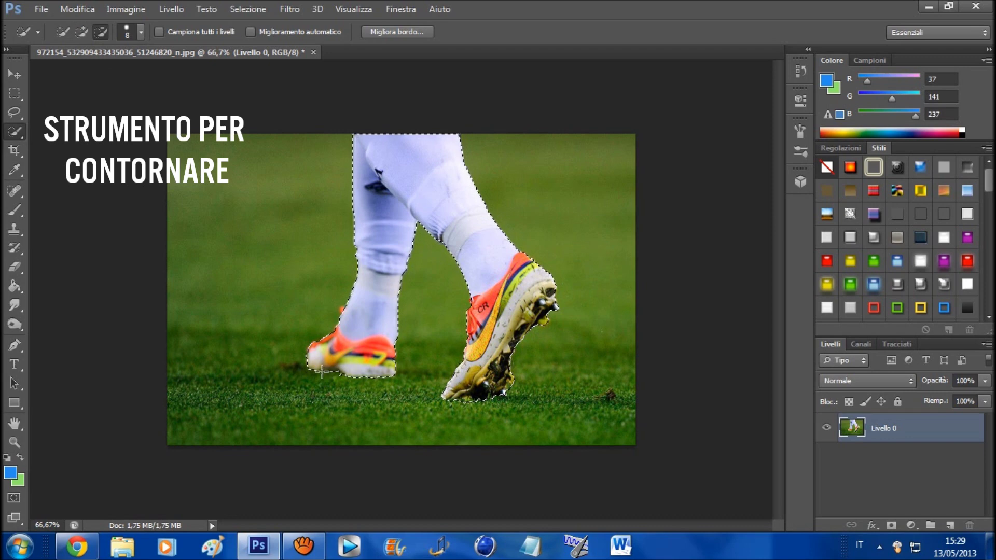
Refine the selection edge with a 9,4 px feather and no smoothing, output to a selection
{"action": "left_click", "coordinate": [397, 32]}
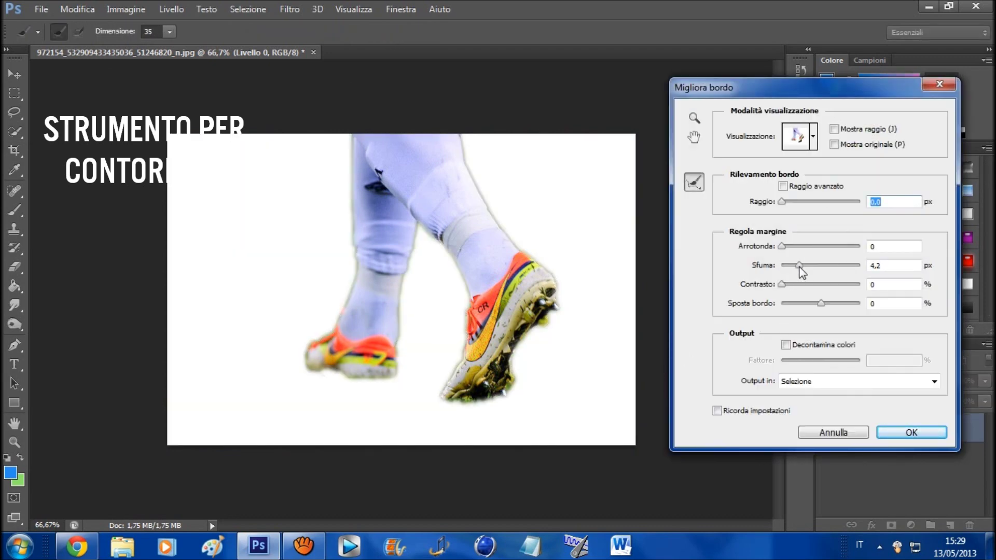
{"action": "left_click_drag", "start_coordinate": [803, 266], "coordinate": [812, 265]}
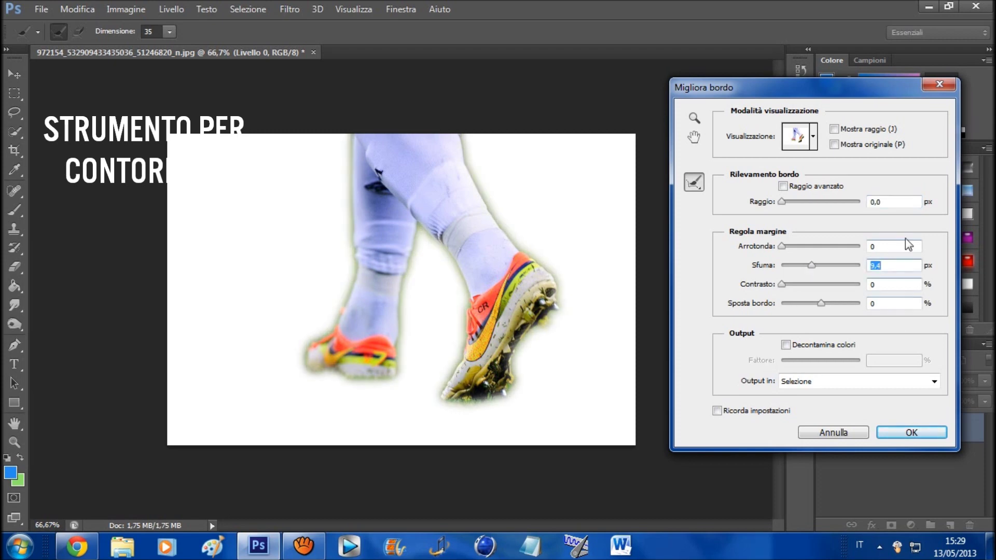
{"action": "left_click", "coordinate": [903, 437]}
Switch to the Move tool and copy the selected legs and boots
{"action": "key", "text": "v"}
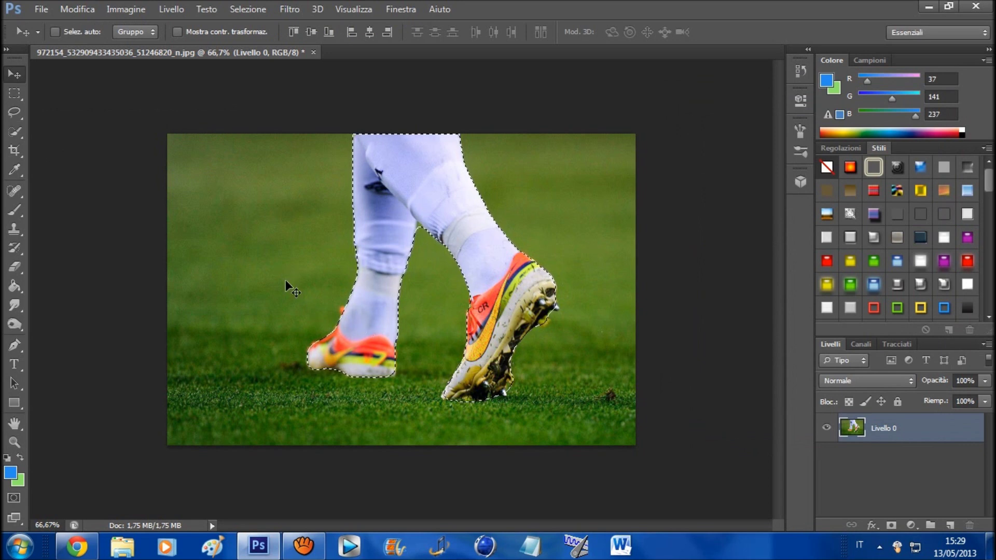
{"action": "key", "text": "ctrl+c"}
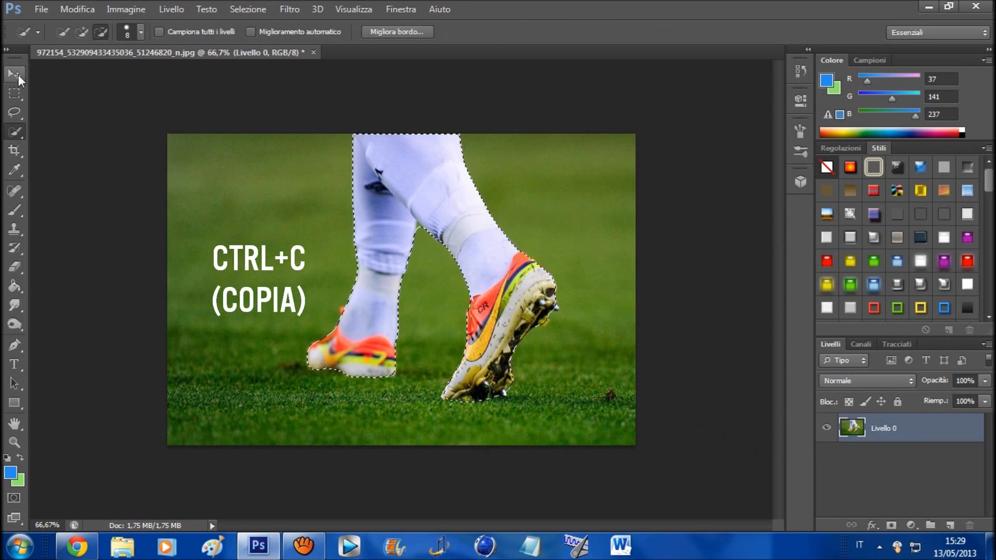
{"action": "mouse_move", "coordinate": [365, 322]}
{"action": "left_mouse_down"}
{"action": "mouse_move", "coordinate": [257, 339]}
{"action": "mouse_move", "coordinate": [385, 315]}
{"action": "mouse_move", "coordinate": [365, 322]}
{"action": "left_mouse_up"}
{"action": "mouse_move", "coordinate": [258, 232]}
{"action": "left_mouse_down"}
{"action": "mouse_move", "coordinate": [158, 263]}
{"action": "mouse_move", "coordinate": [1, 264]}
{"action": "mouse_move", "coordinate": [260, 231]}
{"action": "left_mouse_up"}
Create a new 562 × 574 pixel document from the Appunti preset and place the original boots photo from the desktop in it
{"action": "left_click", "coordinate": [41, 9]}
{"action": "left_click", "coordinate": [56, 23]}
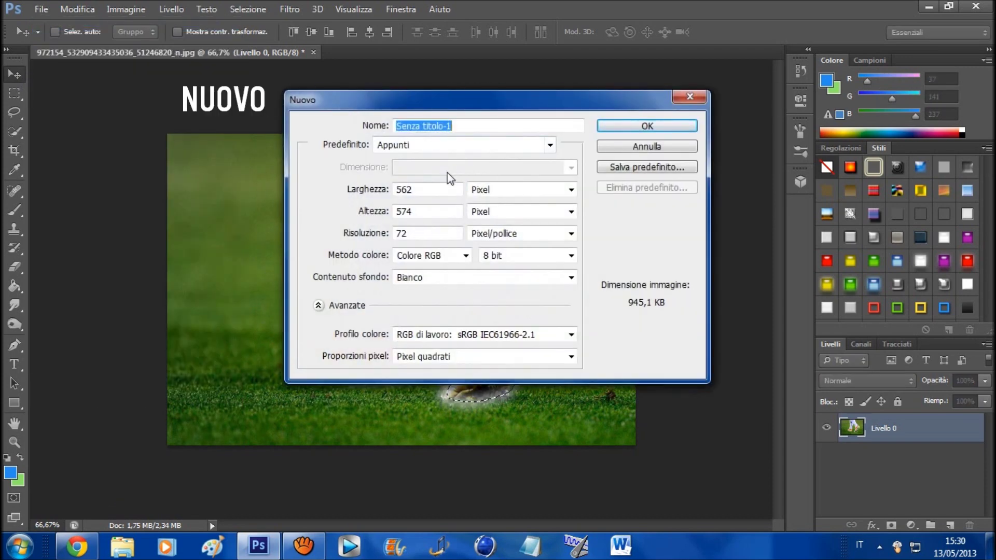
{"action": "key", "text": "Return"}
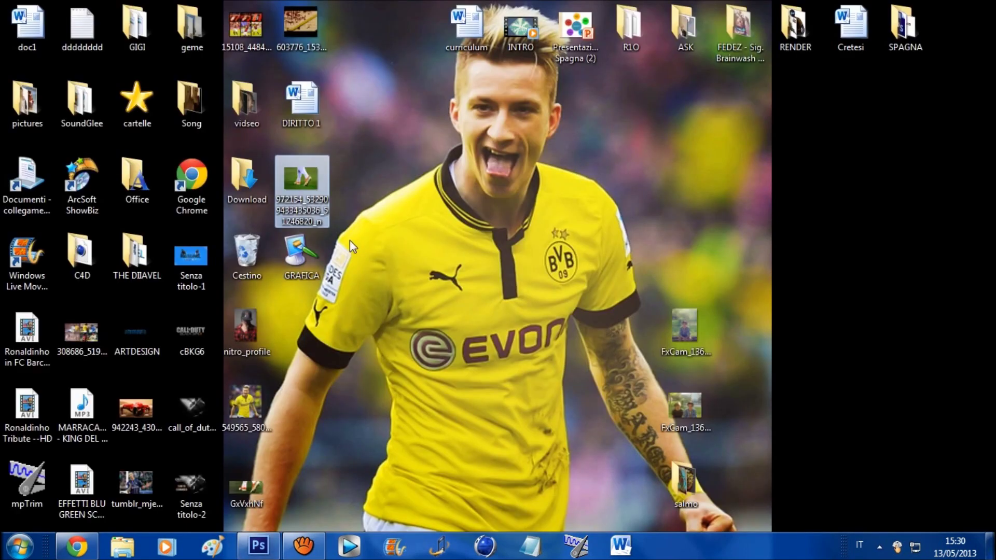
{"action": "left_click_drag", "start_coordinate": [302, 179], "coordinate": [325, 289]}
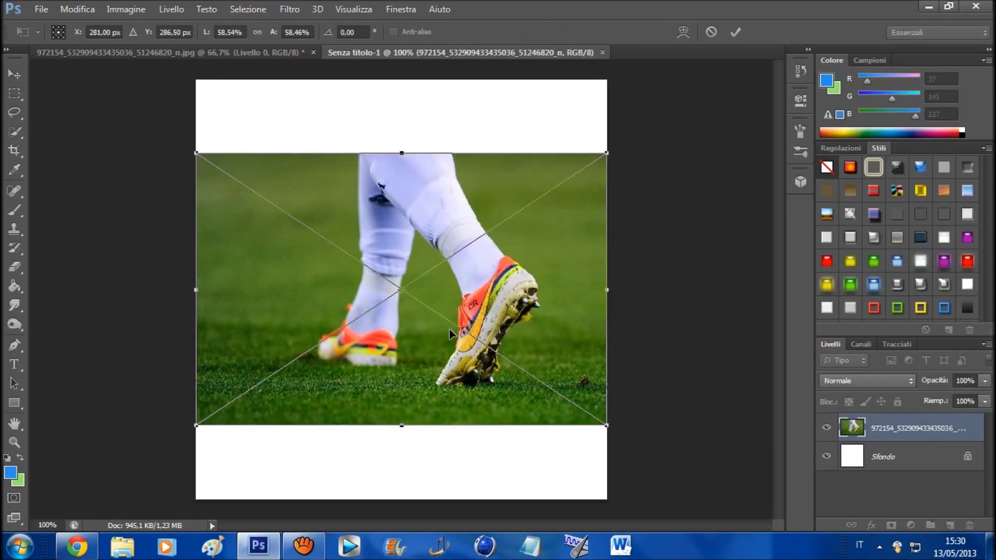
{"action": "key", "text": "Return"}
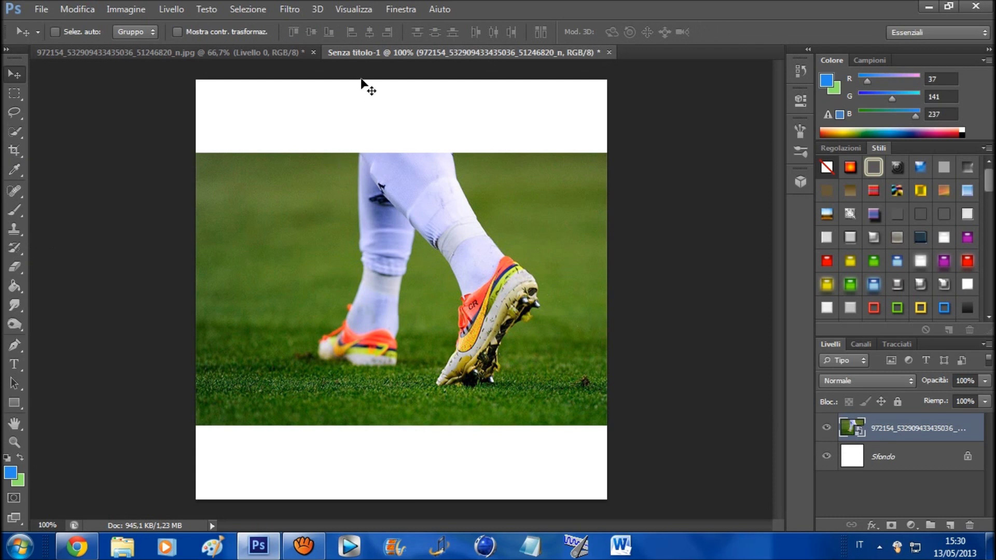
Crop the new document to the photo, removing the white bands above and below it
{"action": "left_click", "coordinate": [14, 152]}
{"action": "left_click_drag", "start_coordinate": [401, 81], "coordinate": [402, 117]}
{"action": "left_click_drag", "start_coordinate": [402, 408], "coordinate": [402, 390]}
{"action": "key", "text": "Return"}
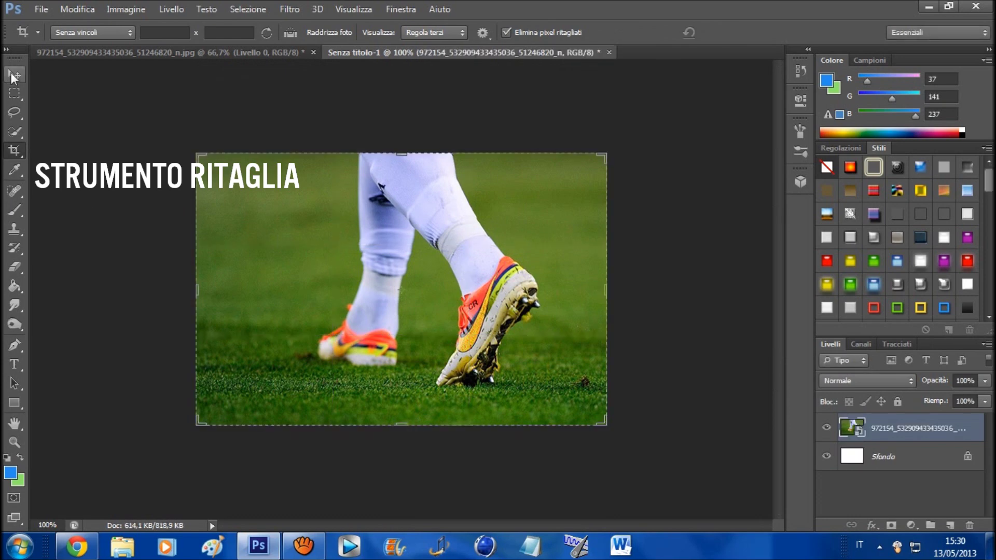
Bring the feathered legs cutout into the new document as a layer above the photo and shift it into the canvas
{"action": "left_click", "coordinate": [12, 74]}
{"action": "left_click", "coordinate": [156, 52]}
{"action": "left_click_drag", "start_coordinate": [402, 216], "coordinate": [400, 298]}
Free-transform the cutout to 58,19% width and 58,54% height, aligned exactly over the legs in the photo
{"action": "left_click", "coordinate": [77, 9]}
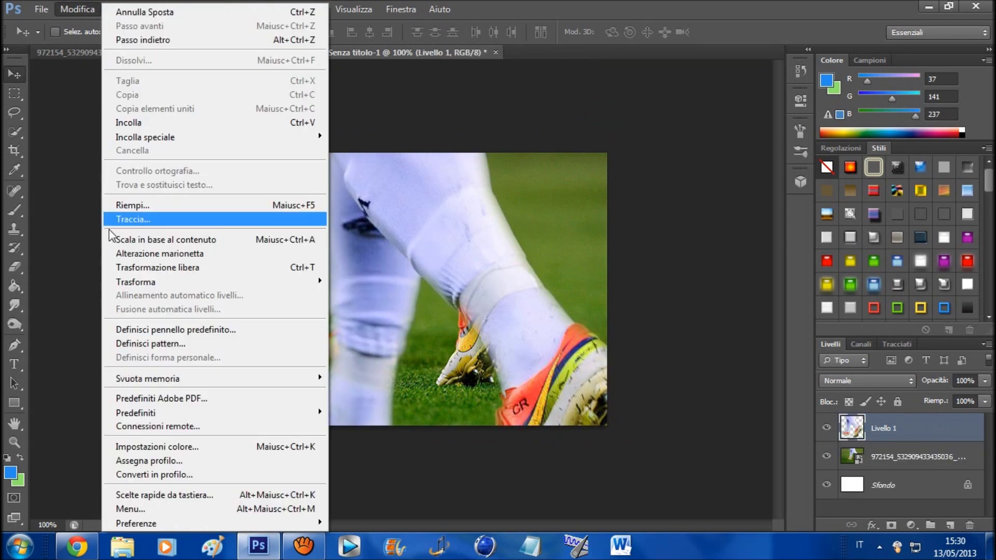
{"action": "left_click", "coordinate": [168, 268]}
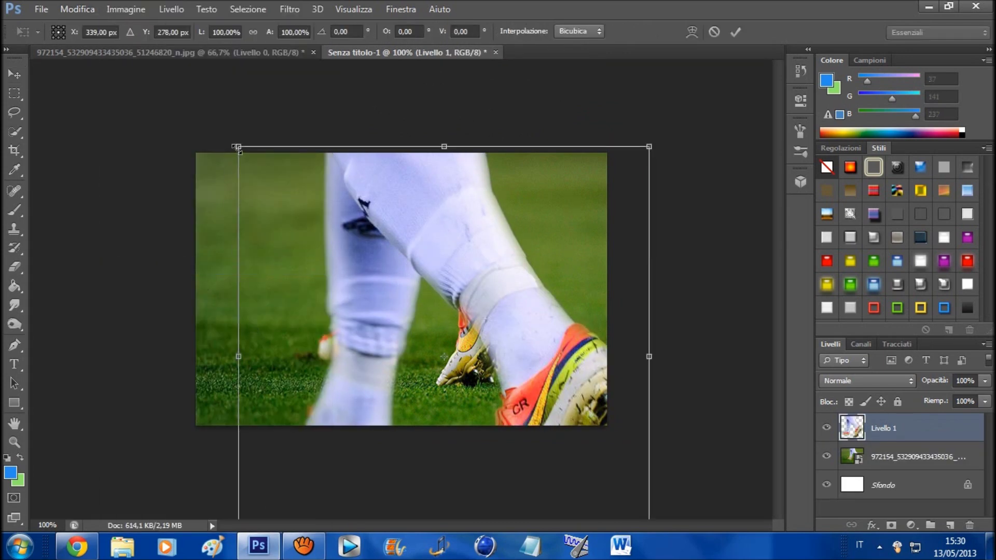
{"action": "left_click_drag", "start_coordinate": [238, 149], "coordinate": [477, 366]}
{"action": "left_click_drag", "start_coordinate": [566, 371], "coordinate": [414, 198]}
{"action": "left_click_drag", "start_coordinate": [326, 397], "coordinate": [260, 432]}
{"action": "left_click_drag", "start_coordinate": [259, 195], "coordinate": [278, 202]}
{"action": "left_click_drag", "start_coordinate": [405, 255], "coordinate": [444, 208]}
{"action": "left_click_drag", "start_coordinate": [318, 158], "coordinate": [310, 152]}
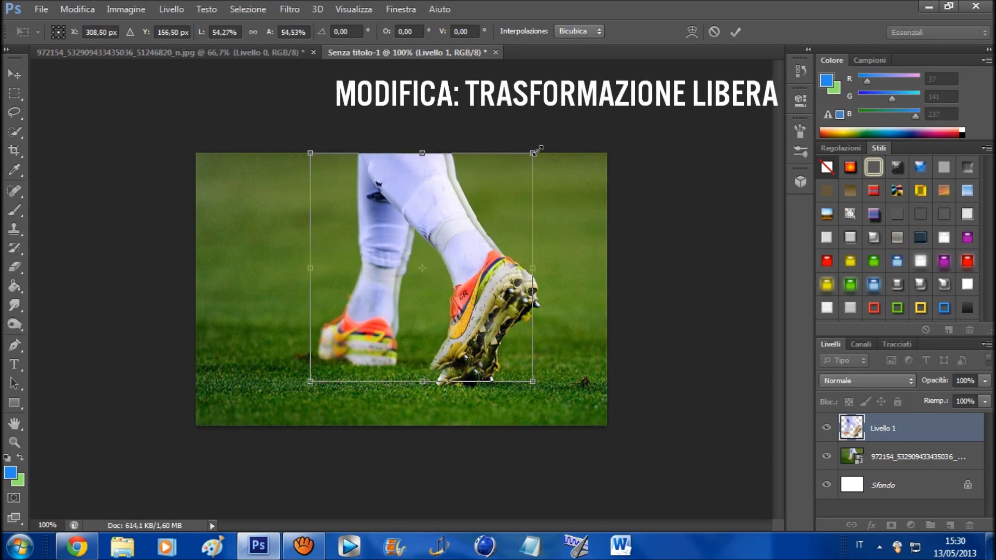
{"action": "left_click_drag", "start_coordinate": [534, 152], "coordinate": [544, 153]}
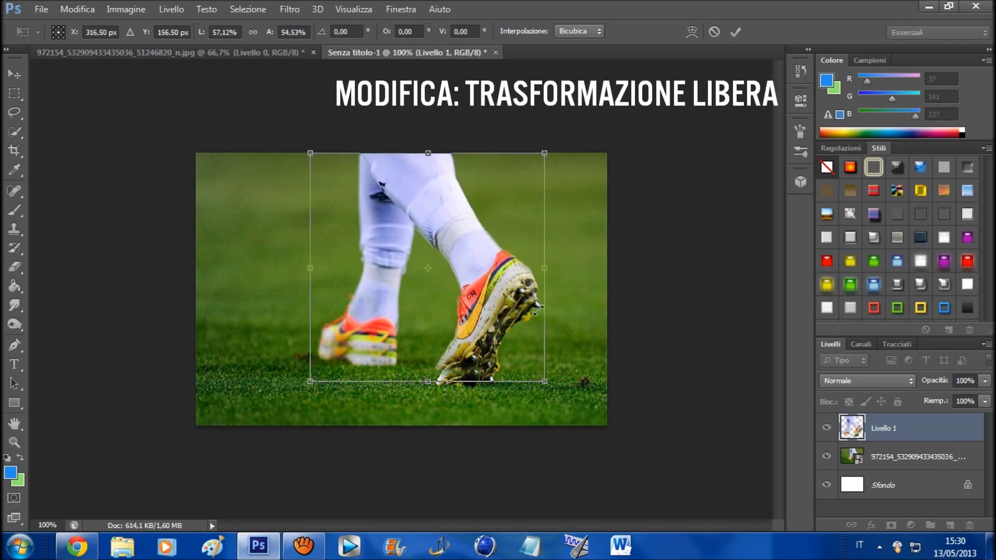
{"action": "left_click_drag", "start_coordinate": [544, 381], "coordinate": [549, 398]}
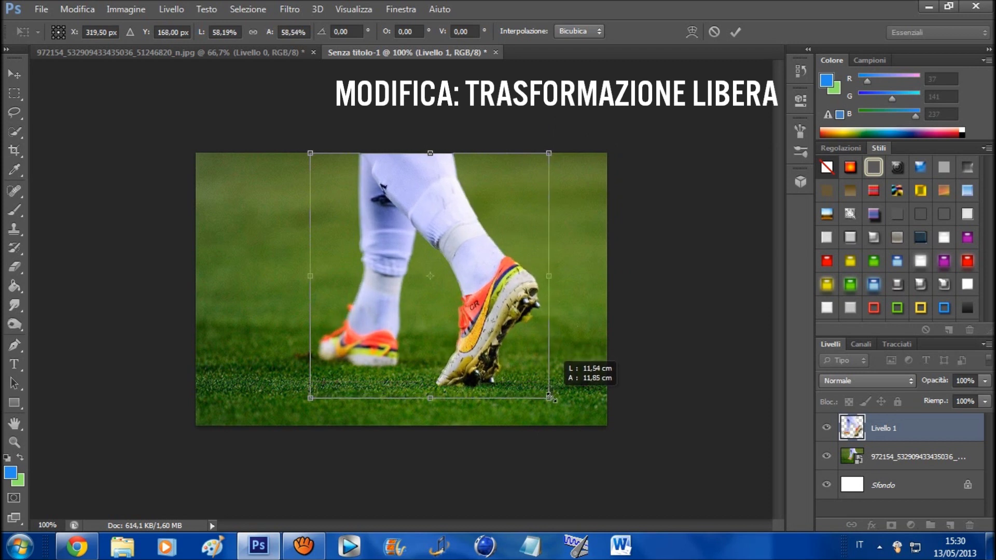
{"action": "key", "text": "Return"}
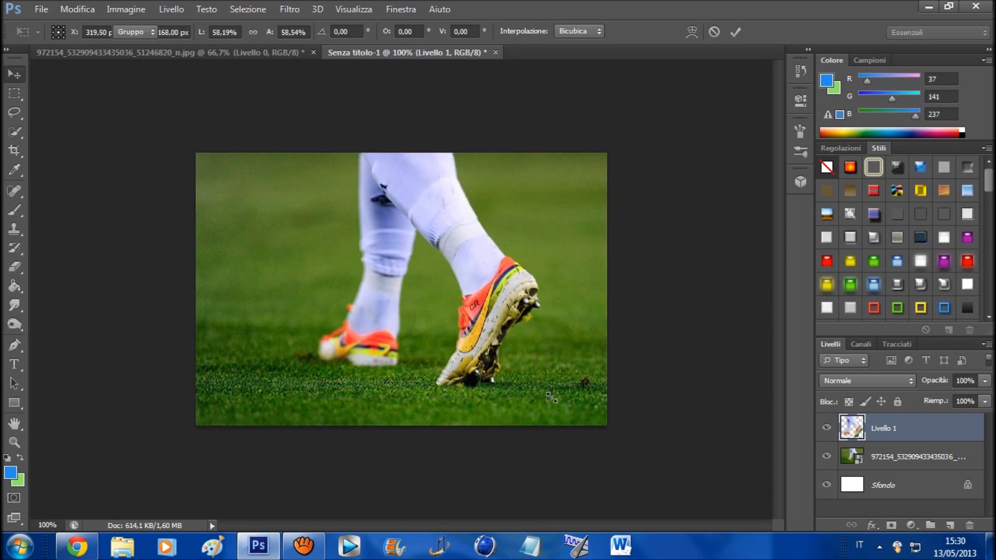
Toggle the visibility of Livello 1 to check its alignment against the photo underneath
{"action": "left_click", "coordinate": [905, 463]}
{"action": "left_click", "coordinate": [877, 430]}
{"action": "left_click", "coordinate": [826, 428]}
{"action": "left_click", "coordinate": [827, 429]}
{"action": "left_click", "coordinate": [826, 428]}
{"action": "left_click", "coordinate": [827, 428]}
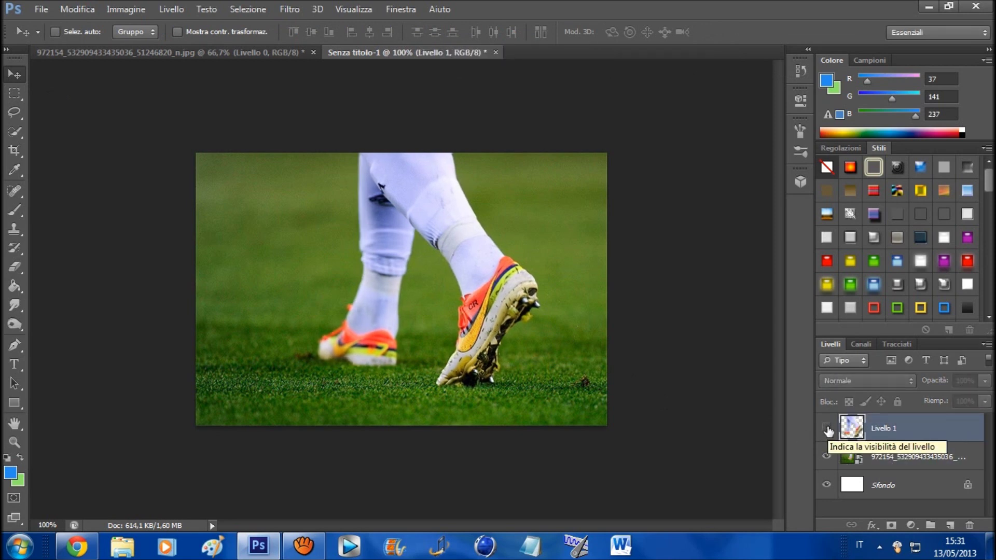
{"action": "left_click", "coordinate": [827, 429]}
Set the blend mode of Livello 1 to Scherma lineare (Aggiungi) and its opacity to 56%
{"action": "left_click", "coordinate": [900, 384]}
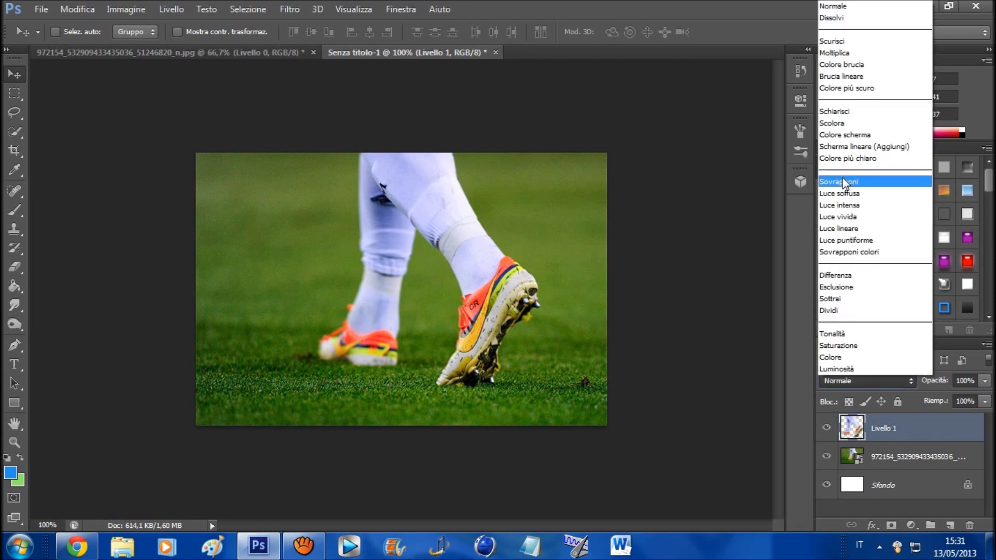
{"action": "left_click", "coordinate": [842, 182]}
{"action": "left_click", "coordinate": [859, 378]}
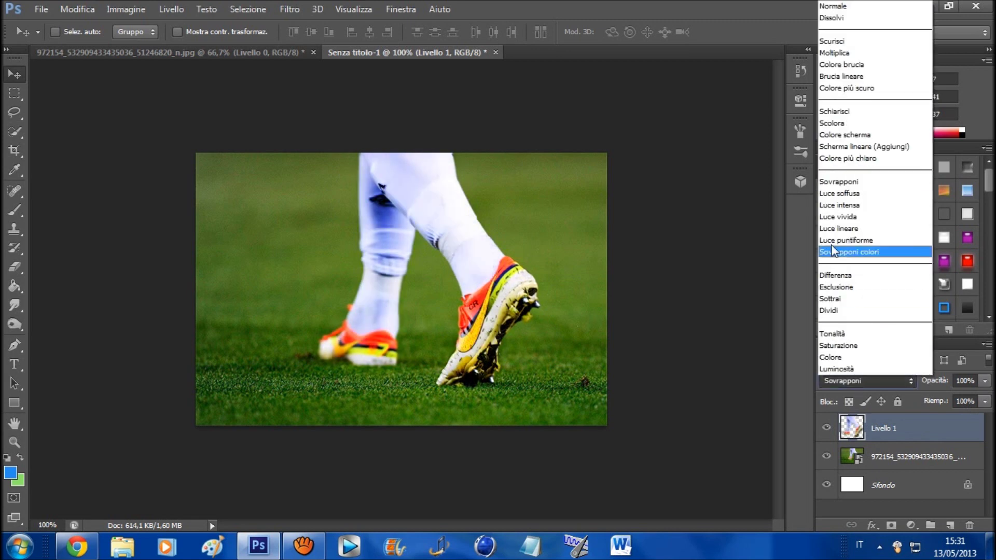
{"action": "left_click", "coordinate": [841, 144]}
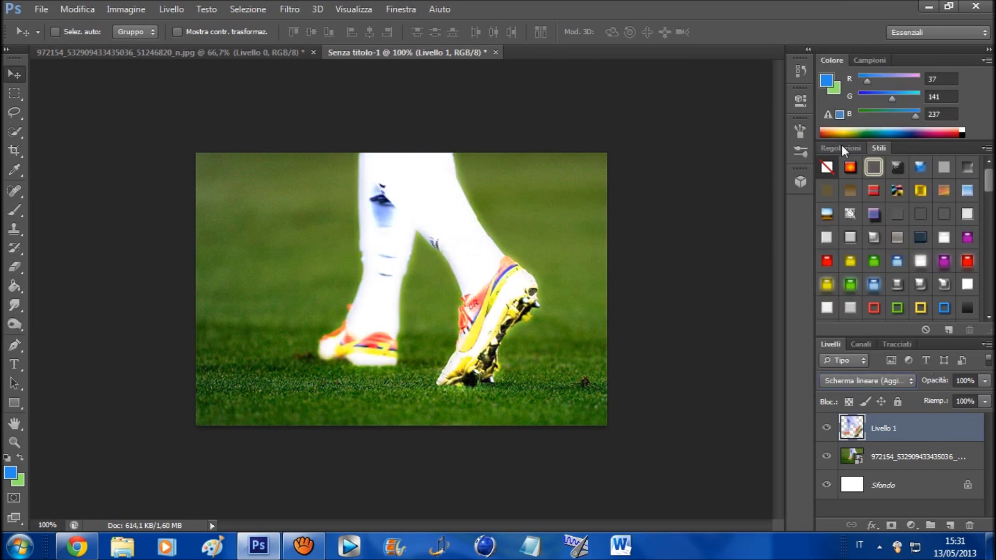
{"action": "left_click", "coordinate": [984, 381]}
{"action": "left_click_drag", "start_coordinate": [981, 400], "coordinate": [949, 397]}
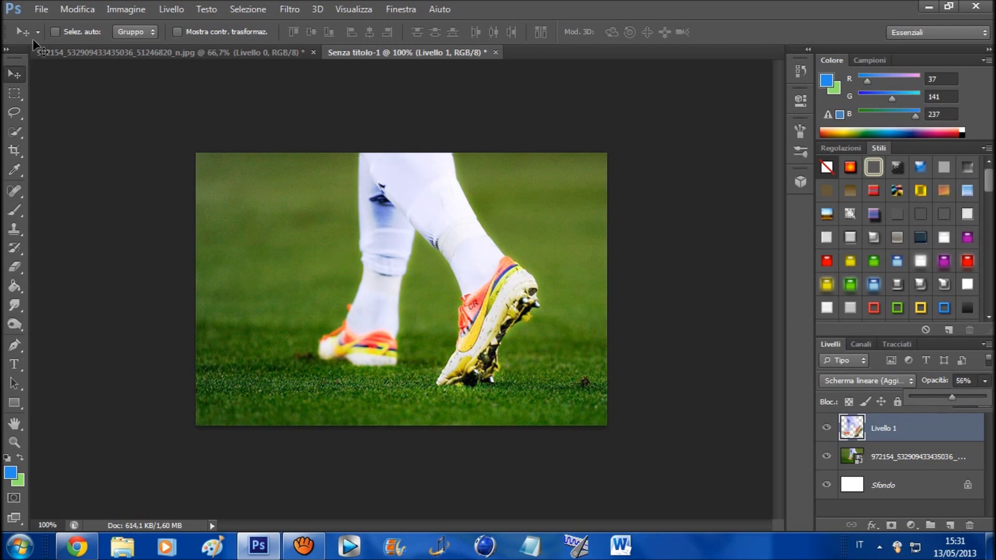
Place the gold light texture 367ea346e6b195342968d289cf6bc from GRAFICA > Fractal artsHD 200 sub gfx Pack > Light strokes
{"action": "left_click", "coordinate": [39, 15]}
{"action": "left_click", "coordinate": [47, 248]}
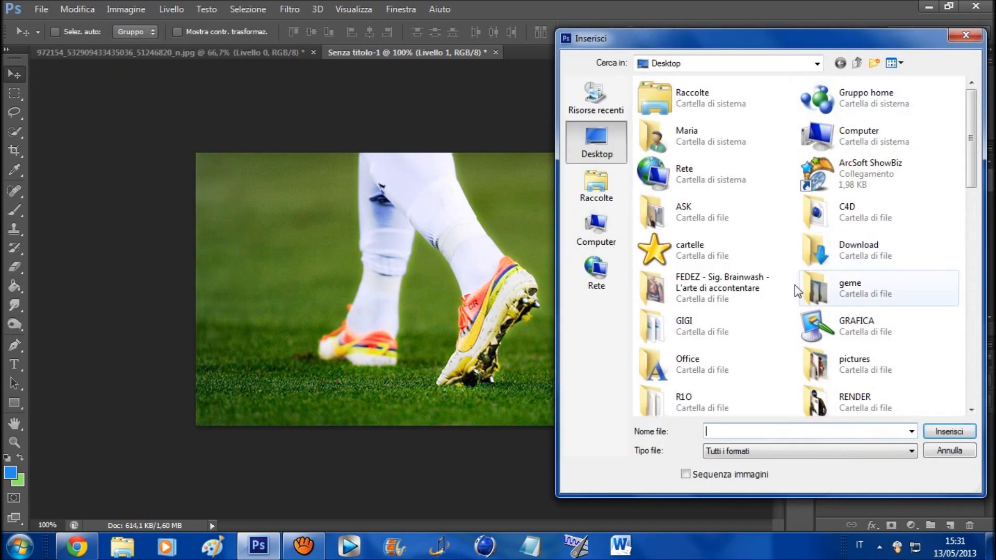
{"action": "double_click", "coordinate": [835, 315]}
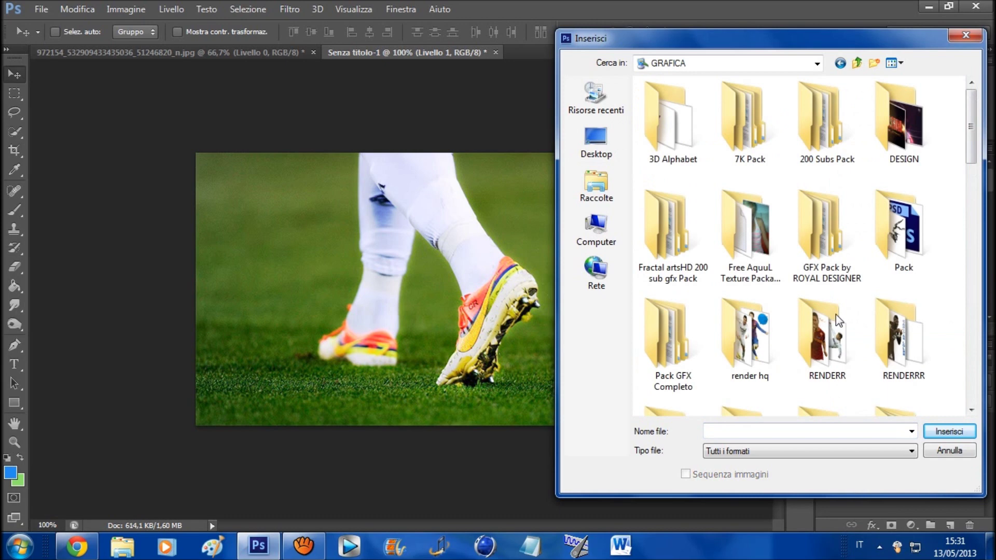
{"action": "double_click", "coordinate": [672, 228]}
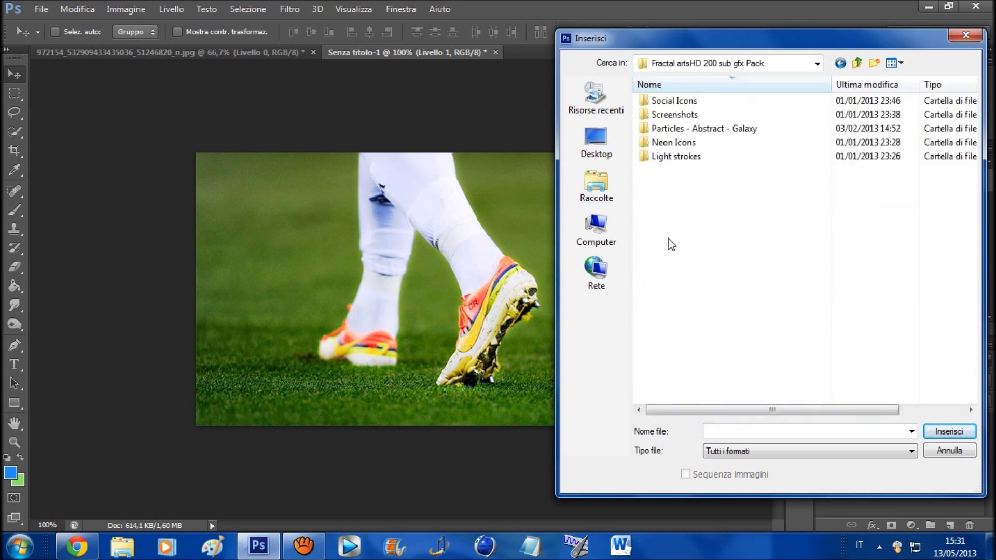
{"action": "double_click", "coordinate": [664, 156]}
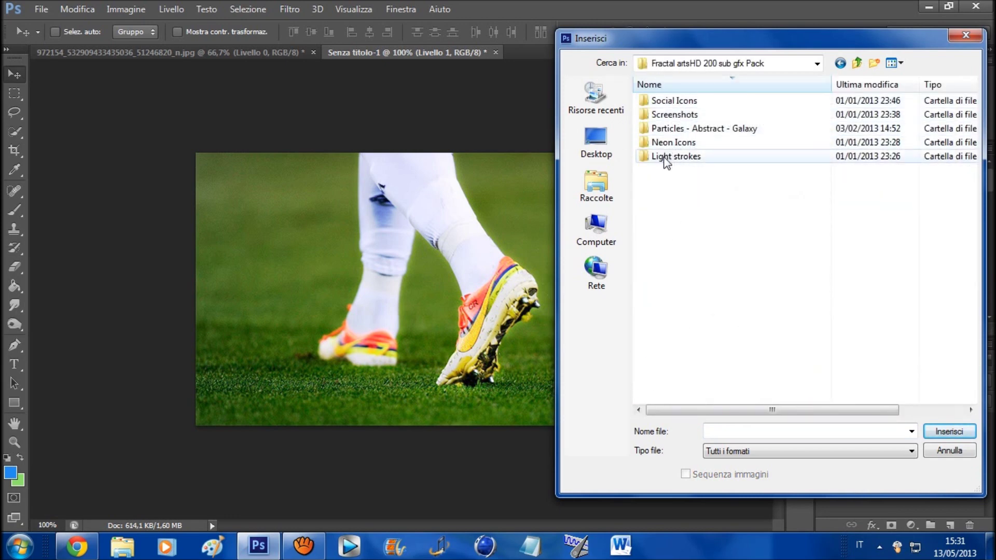
{"action": "left_click", "coordinate": [696, 231]}
{"action": "scroll", "coordinate": [762, 223], "scroll_direction": "down", "scroll_amount": 3}
{"action": "scroll", "coordinate": [760, 249], "scroll_direction": "down", "scroll_amount": 2}
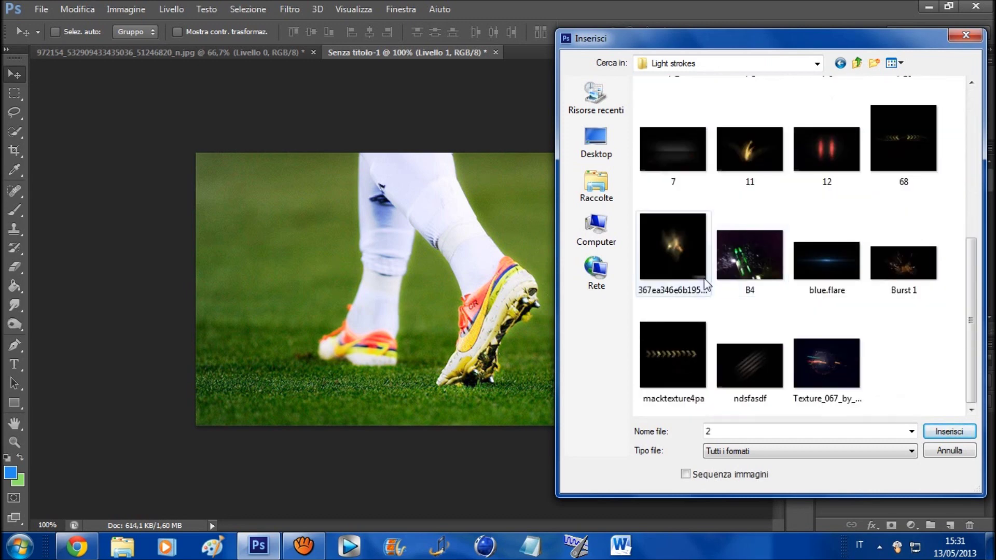
{"action": "double_click", "coordinate": [673, 259]}
Set the light texture's blend mode to Scherma lineare (Aggiungi), and rotate and position it over the raised boot
{"action": "left_click", "coordinate": [866, 381]}
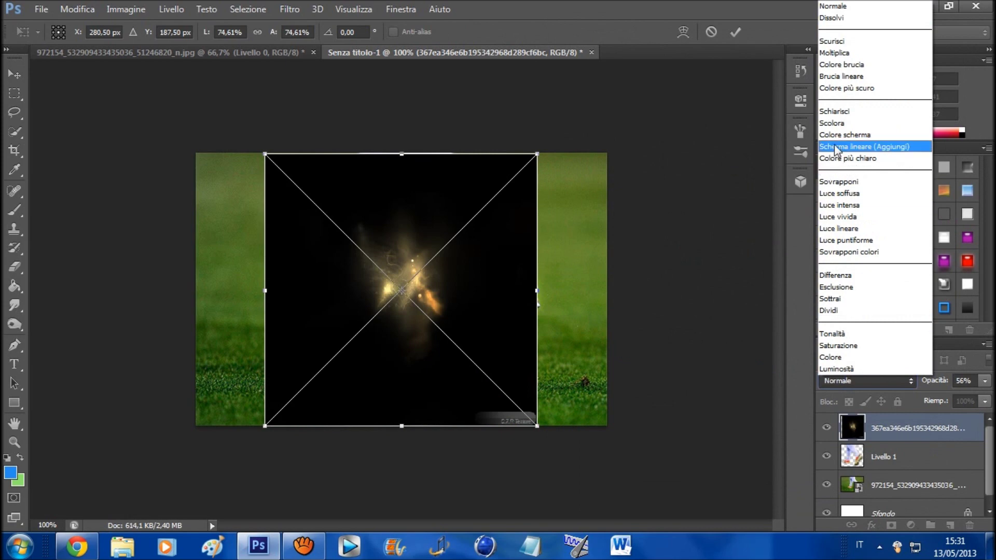
{"action": "left_click", "coordinate": [871, 211]}
{"action": "left_click_drag", "start_coordinate": [486, 318], "coordinate": [674, 404]}
{"action": "mouse_move", "coordinate": [597, 331]}
{"action": "left_mouse_down"}
{"action": "mouse_move", "coordinate": [620, 332]}
{"action": "mouse_move", "coordinate": [579, 339]}
{"action": "left_mouse_up"}
{"action": "left_click_drag", "start_coordinate": [695, 347], "coordinate": [674, 395]}
{"action": "left_click_drag", "start_coordinate": [588, 327], "coordinate": [552, 349]}
{"action": "key", "text": "Return"}
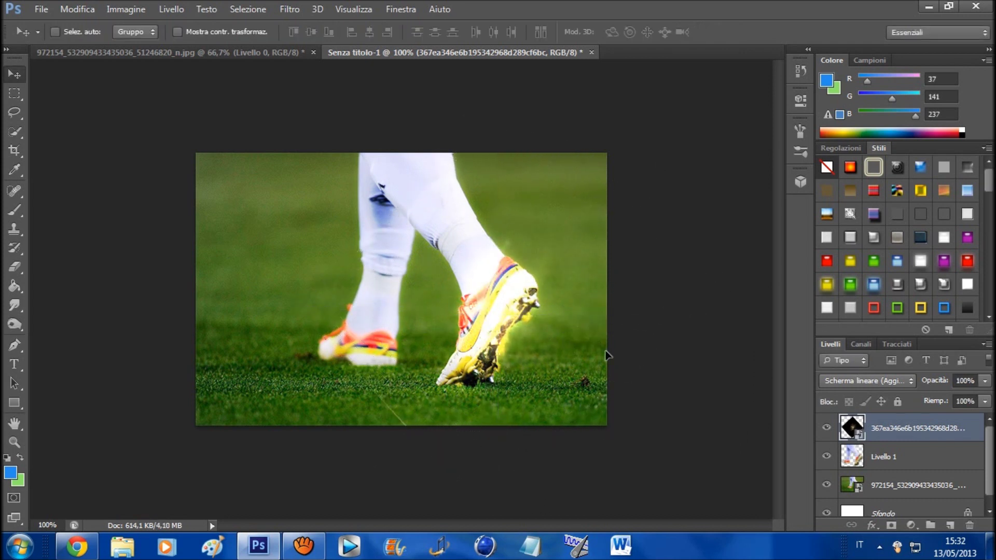
Rasterize the light texture layer and erase its stray edges around the glow on the boot
{"action": "left_click", "coordinate": [14, 266]}
{"action": "left_click", "coordinate": [321, 265]}
{"action": "left_click", "coordinate": [477, 220]}
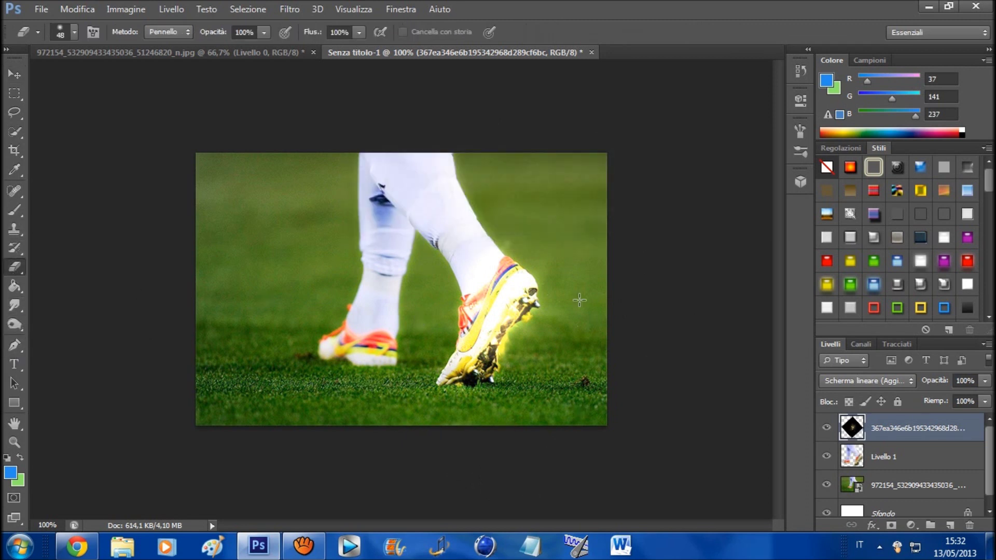
Lower the light texture layer's opacity to 81%
{"action": "left_click", "coordinate": [15, 74]}
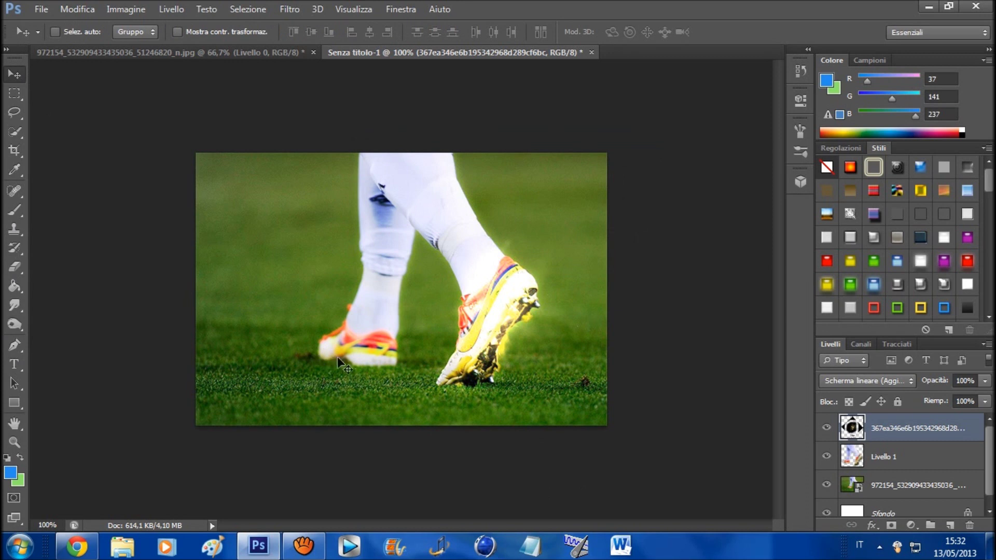
{"action": "left_click", "coordinate": [984, 381]}
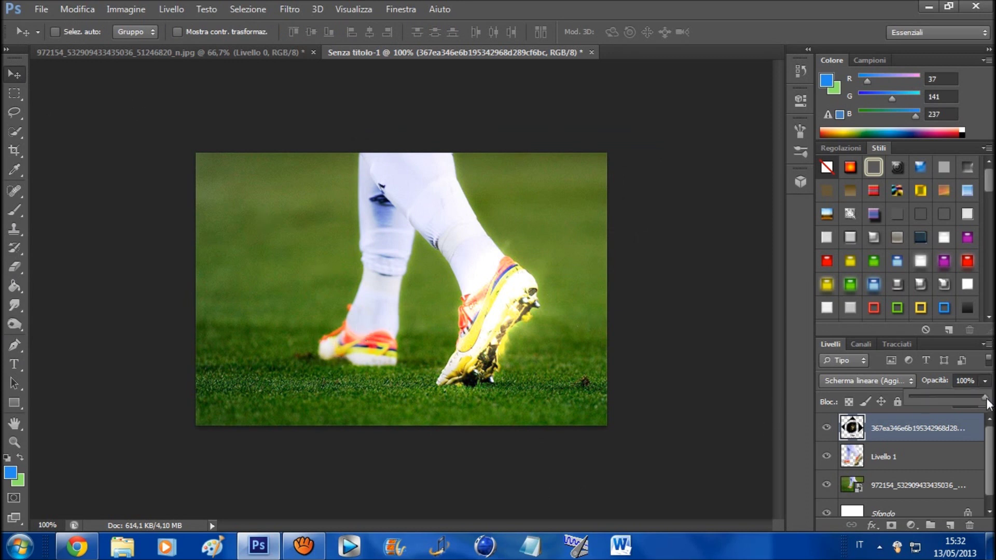
{"action": "left_click_drag", "start_coordinate": [985, 397], "coordinate": [960, 402]}
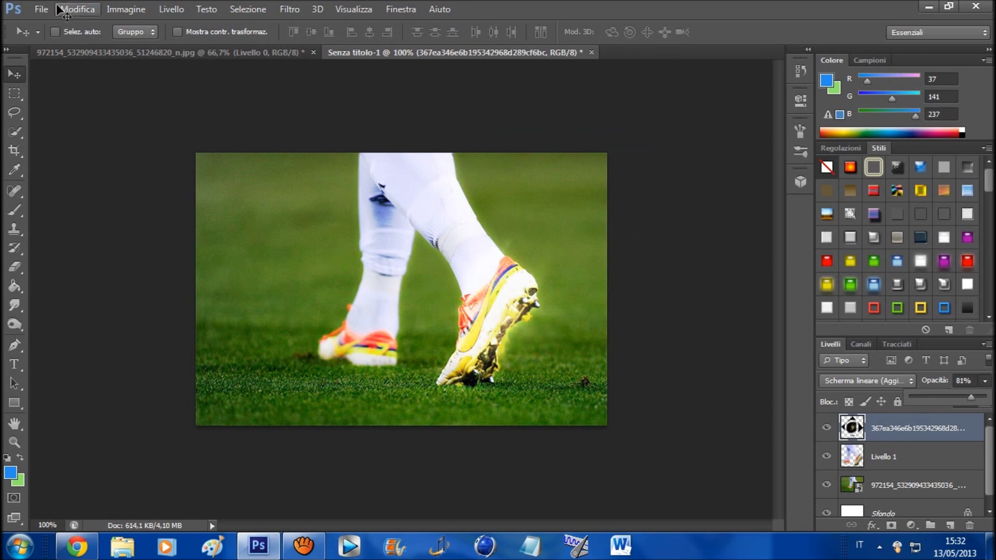
Start placing another image and look through the Light strokes folder and its subfolders 2 and 3 for a suitable texture
{"action": "left_click", "coordinate": [41, 9]}
{"action": "left_click", "coordinate": [57, 244]}
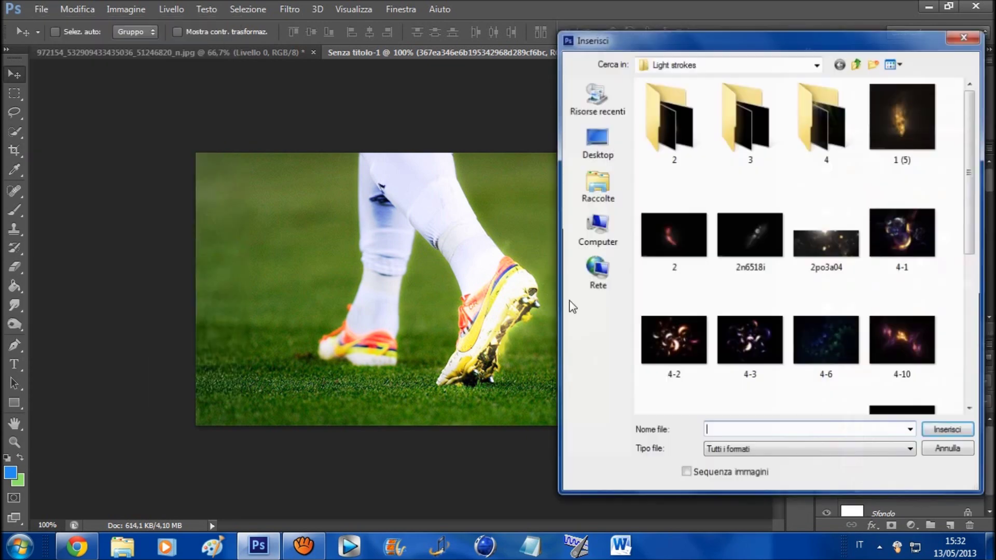
{"action": "left_click", "coordinate": [738, 237]}
{"action": "scroll", "coordinate": [747, 222], "scroll_direction": "down", "scroll_amount": 5}
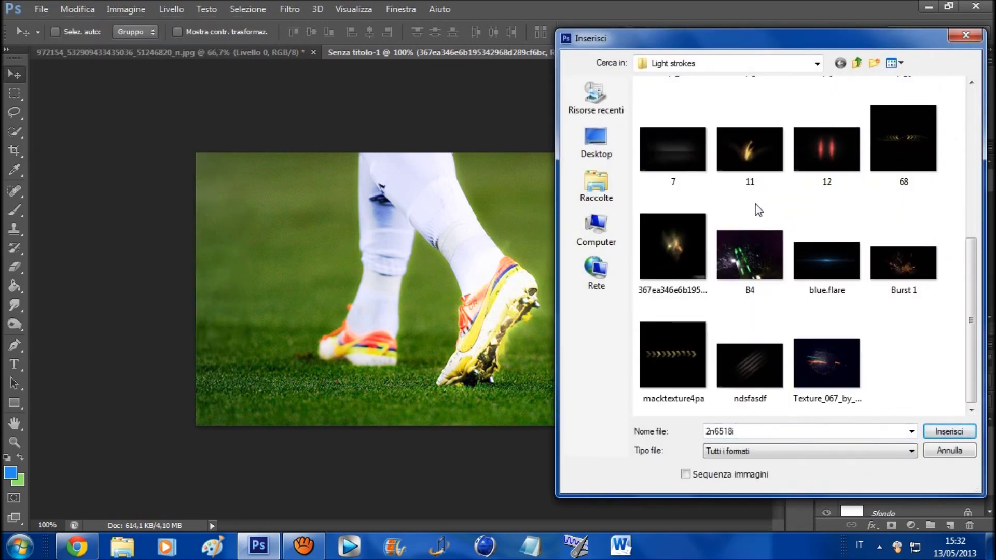
{"action": "scroll", "coordinate": [751, 233], "scroll_direction": "up", "scroll_amount": 5}
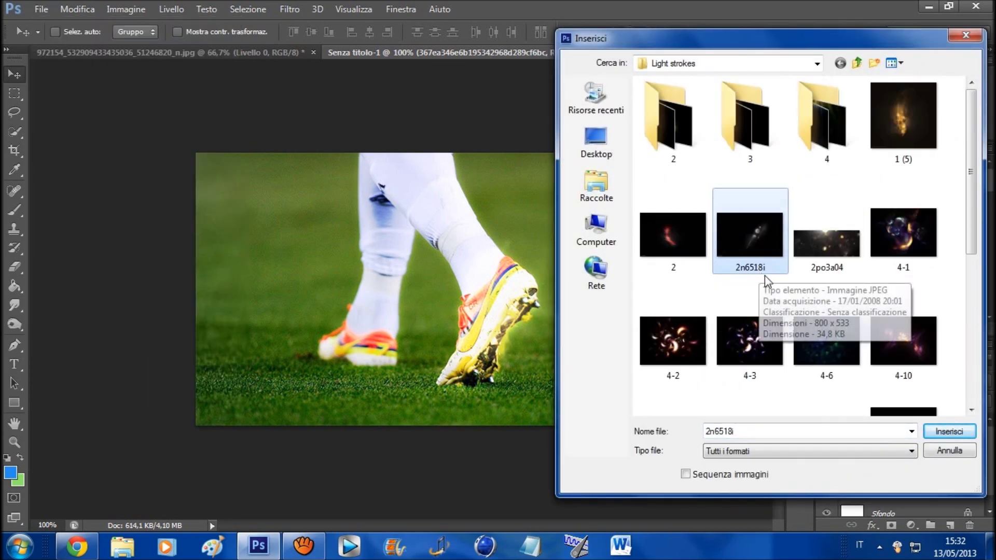
{"action": "double_click", "coordinate": [685, 133]}
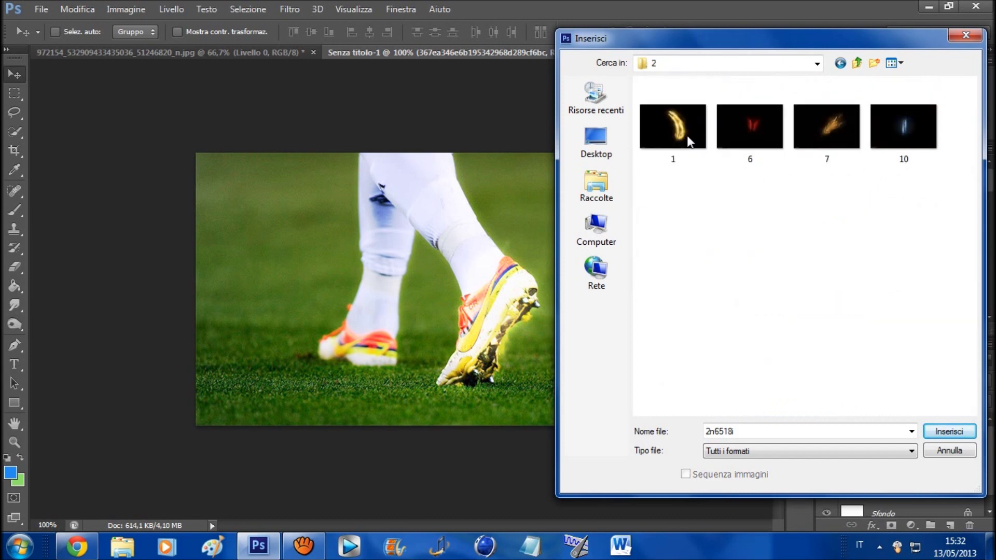
{"action": "left_click", "coordinate": [844, 65]}
{"action": "double_click", "coordinate": [728, 112]}
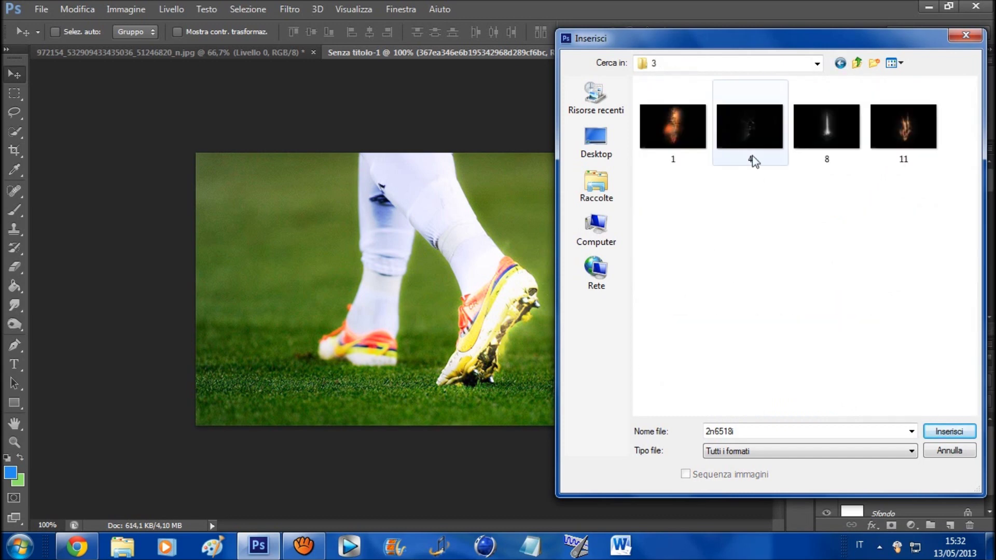
{"action": "left_click", "coordinate": [839, 63]}
{"action": "left_click", "coordinate": [855, 63]}
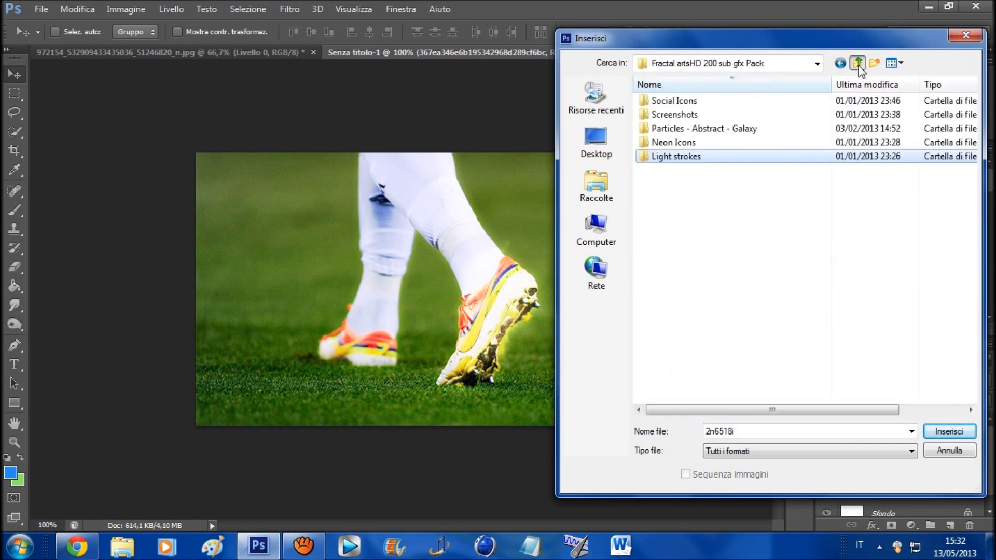
Place the glass5 image from the Screenshots > Glass folder of the graphics pack
{"action": "left_click", "coordinate": [683, 132]}
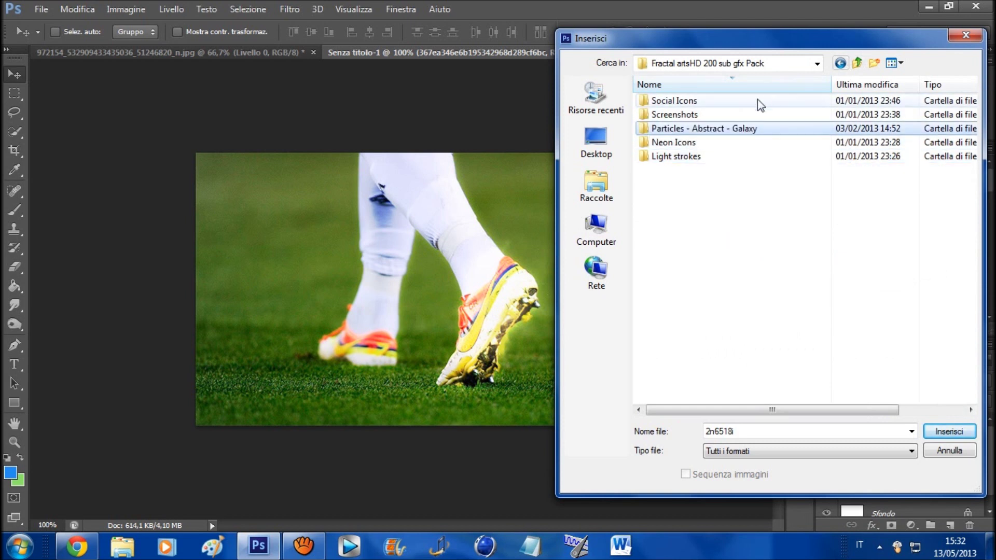
{"action": "double_click", "coordinate": [695, 113]}
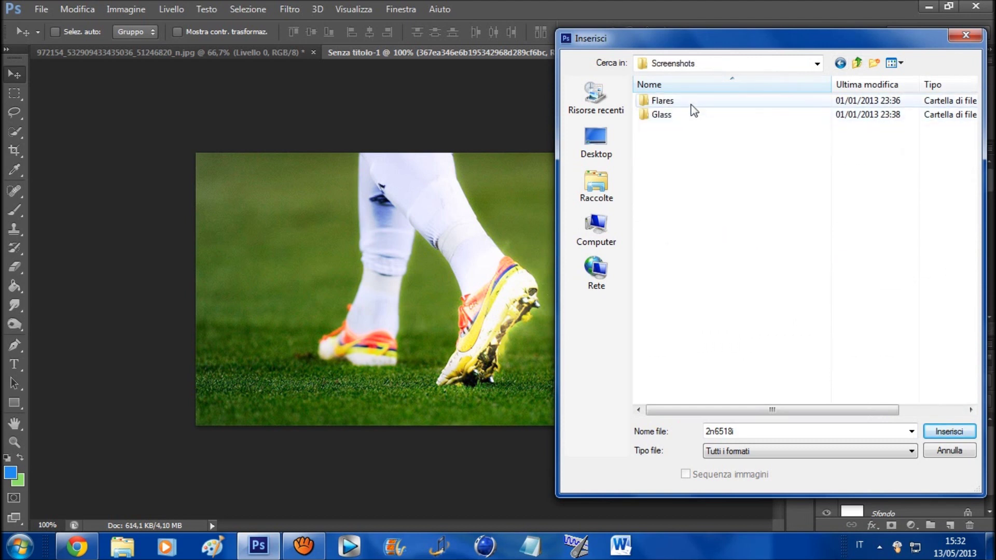
{"action": "double_click", "coordinate": [685, 113]}
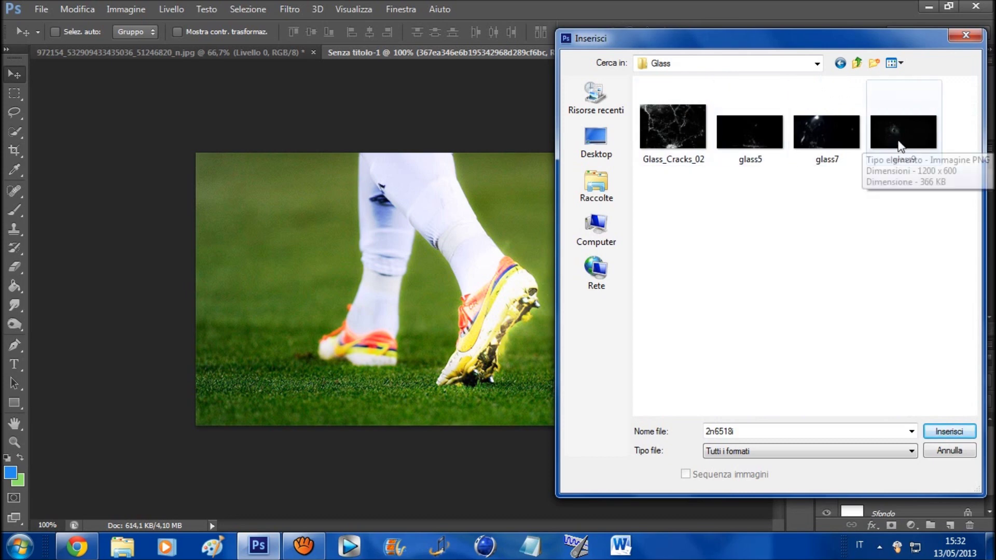
{"action": "double_click", "coordinate": [751, 147]}
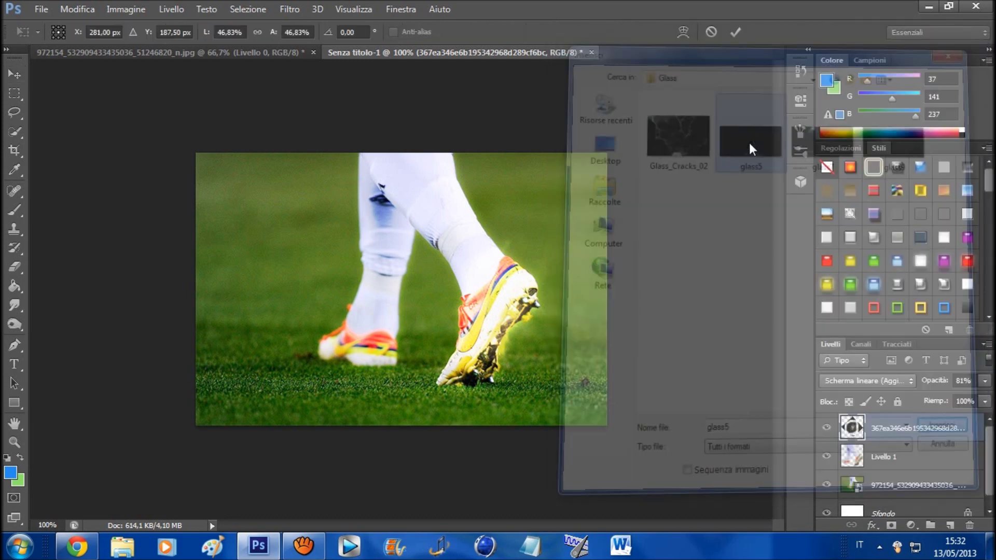
Set glass5's blend mode to Scherma lineare (Aggiungi) and stretch it to 55,83% width around the rear boot
{"action": "left_click", "coordinate": [855, 381]}
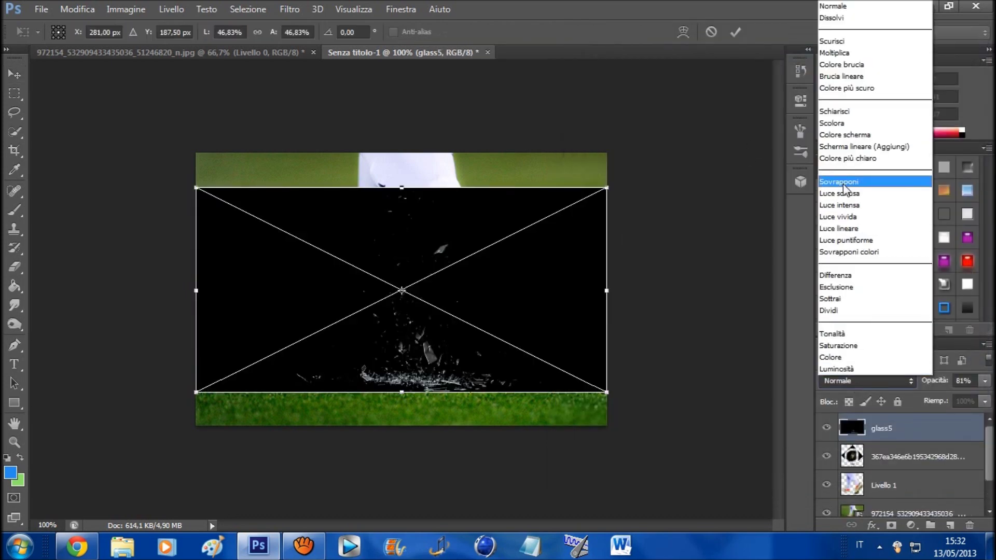
{"action": "left_click", "coordinate": [855, 153]}
{"action": "left_click_drag", "start_coordinate": [733, 341], "coordinate": [707, 400]}
{"action": "left_click_drag", "start_coordinate": [524, 378], "coordinate": [498, 372]}
{"action": "left_click_drag", "start_coordinate": [690, 406], "coordinate": [692, 308]}
{"action": "left_click_drag", "start_coordinate": [492, 328], "coordinate": [513, 338]}
{"action": "left_click_drag", "start_coordinate": [175, 296], "coordinate": [96, 296]}
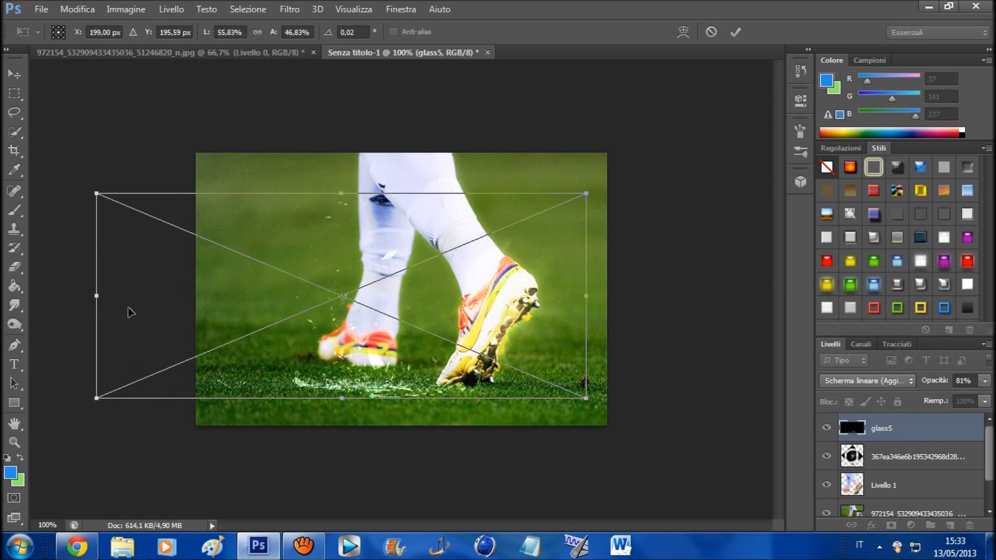
Transform glass5 to 54,06% width, 52,73% height and -1,30° rotation, with its splash under the raised boot
{"action": "left_click_drag", "start_coordinate": [97, 193], "coordinate": [31, 104]}
{"action": "left_click_drag", "start_coordinate": [373, 316], "coordinate": [524, 335]}
{"action": "left_click_drag", "start_coordinate": [769, 466], "coordinate": [706, 292]}
{"action": "left_click_drag", "start_coordinate": [528, 336], "coordinate": [509, 346]}
{"action": "left_click_drag", "start_coordinate": [706, 434], "coordinate": [716, 339]}
{"action": "left_click_drag", "start_coordinate": [137, 382], "coordinate": [240, 344]}
{"action": "left_click_drag", "start_coordinate": [541, 324], "coordinate": [494, 378]}
{"action": "left_click_drag", "start_coordinate": [702, 216], "coordinate": [674, 375]}
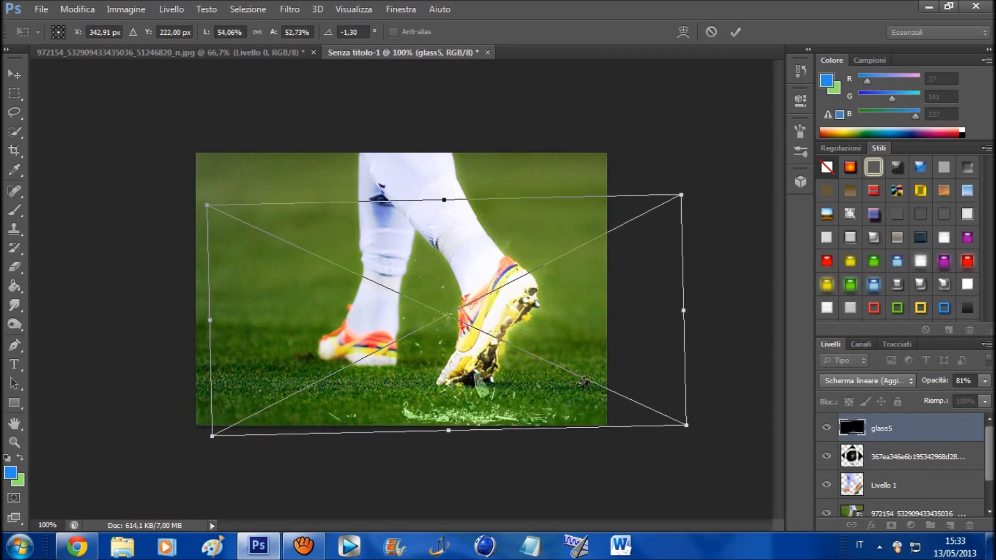
{"action": "left_click_drag", "start_coordinate": [495, 376], "coordinate": [477, 344]}
{"action": "key", "text": "Return"}
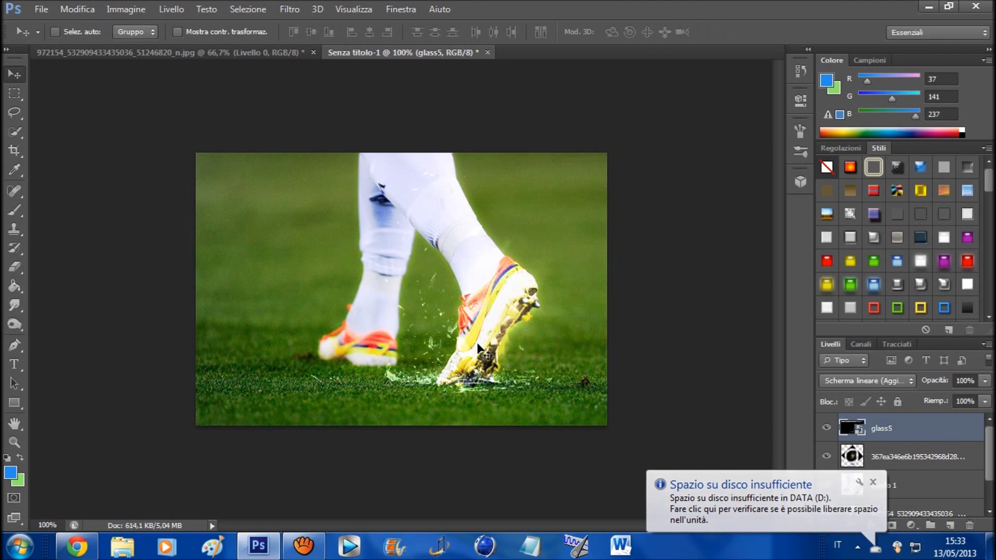
Dismiss the disk space notification and move the glass5 layer directly below Livello 1, above the photo
{"action": "left_click", "coordinate": [872, 482]}
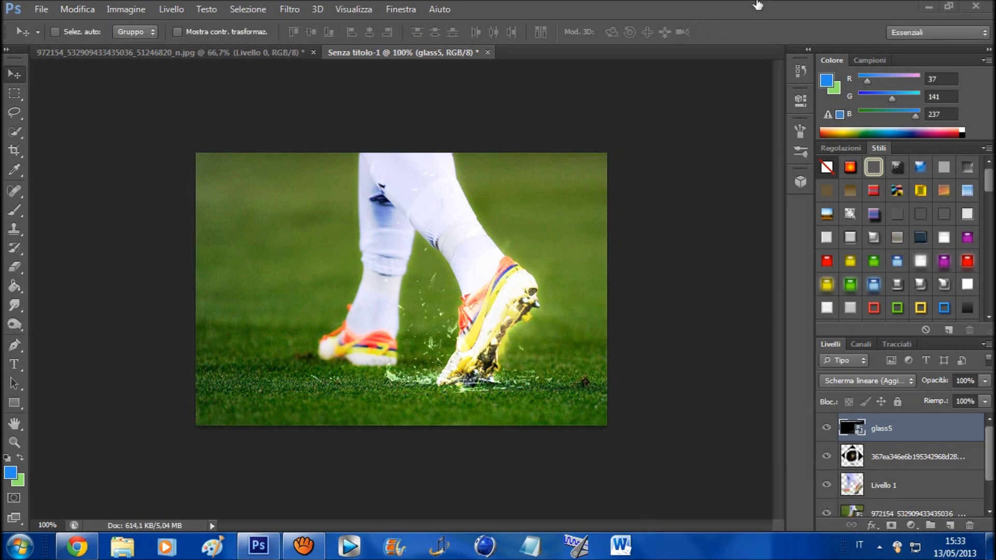
{"action": "scroll", "coordinate": [989, 465], "scroll_direction": "down", "scroll_amount": 1}
{"action": "left_click_drag", "start_coordinate": [886, 432], "coordinate": [902, 484]}
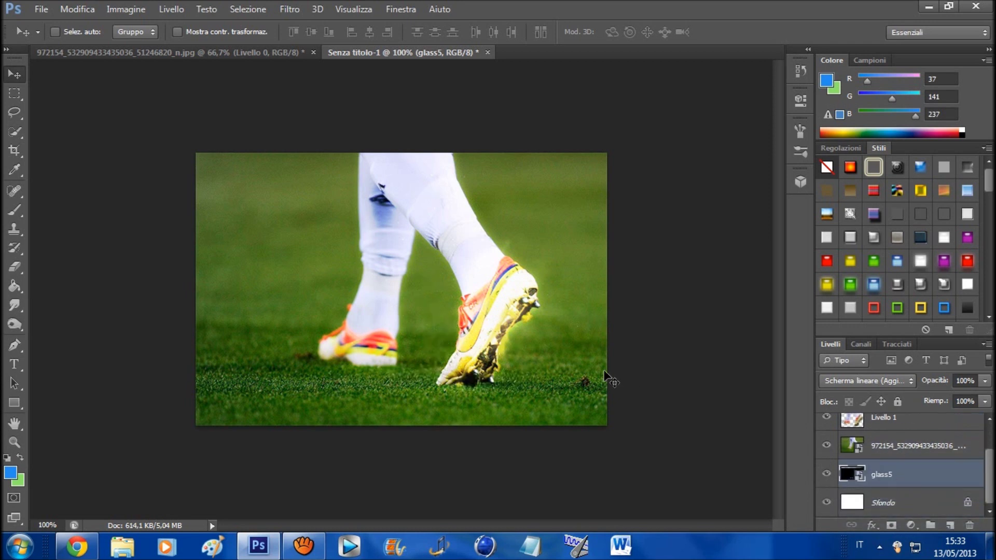
{"action": "left_click_drag", "start_coordinate": [906, 473], "coordinate": [904, 450]}
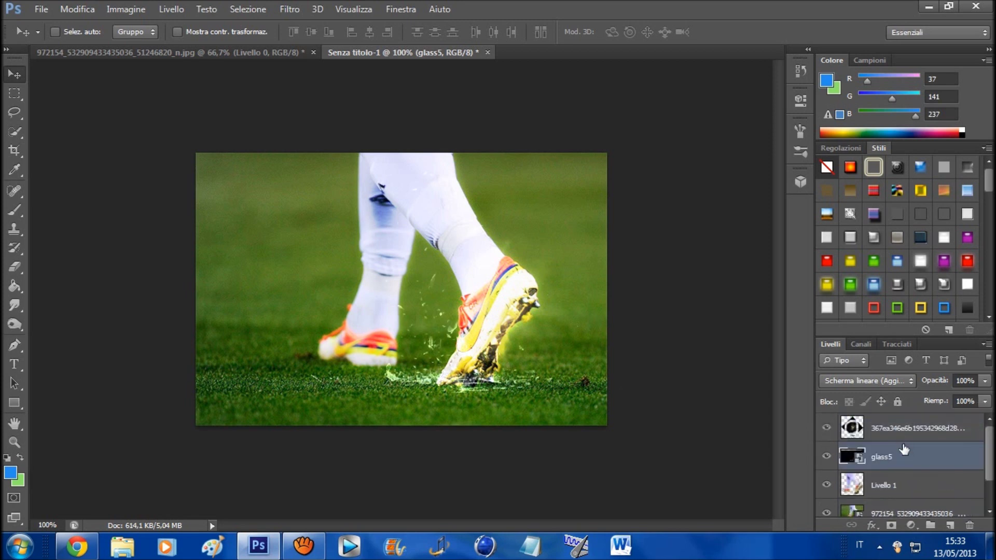
{"action": "left_click_drag", "start_coordinate": [890, 454], "coordinate": [897, 504]}
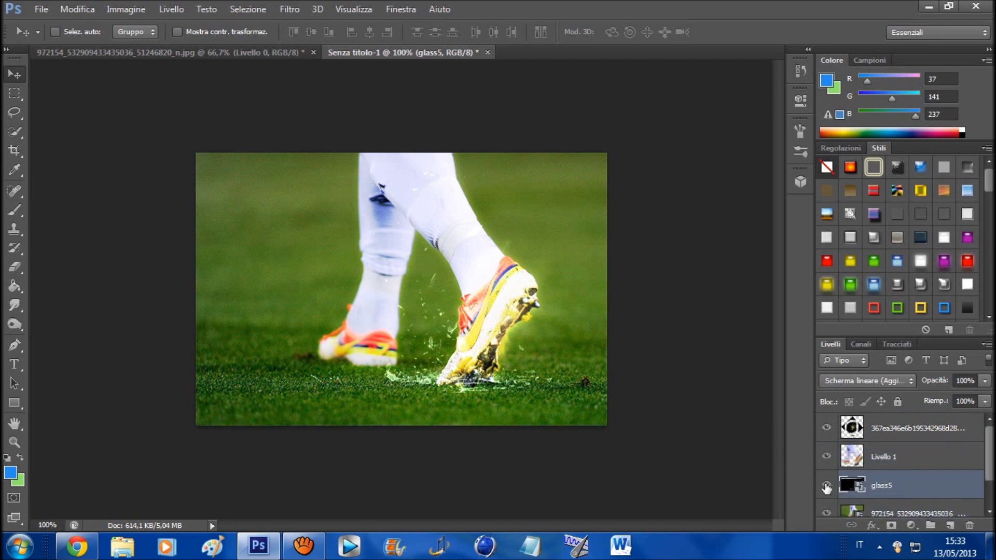
Toggle the visibility of Livello 1 and glass5 to compare their effect on the image
{"action": "left_click", "coordinate": [826, 457]}
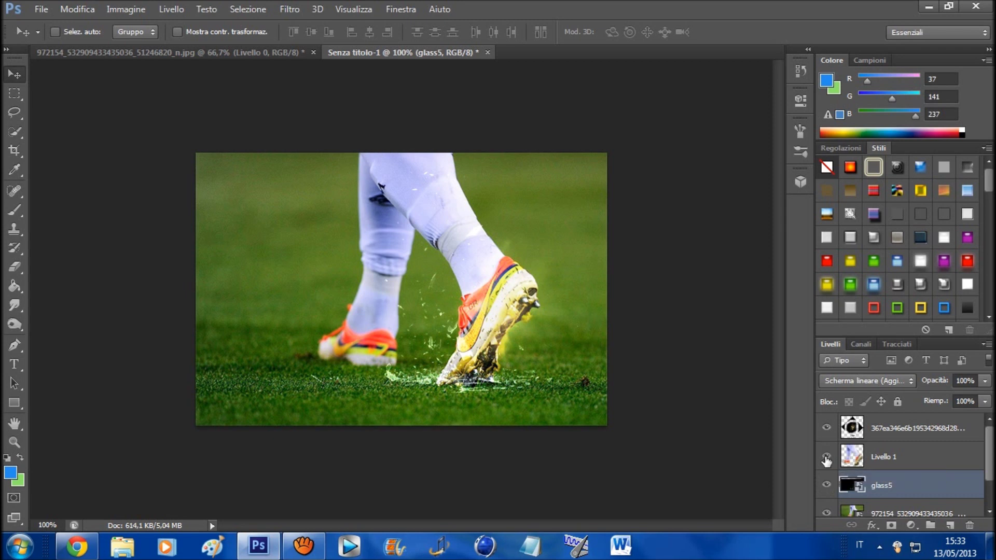
{"action": "left_click", "coordinate": [826, 457]}
{"action": "left_click", "coordinate": [826, 485]}
{"action": "left_click", "coordinate": [825, 486]}
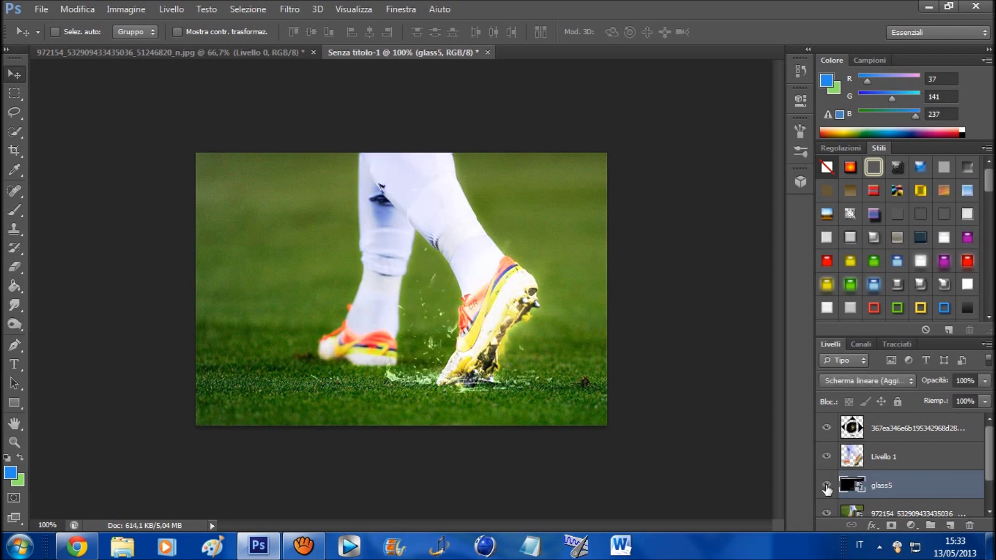
Rasterize the glass5 layer and erase its splash on the grass beneath the raised boot
{"action": "left_click", "coordinate": [14, 266]}
{"action": "left_click", "coordinate": [421, 317]}
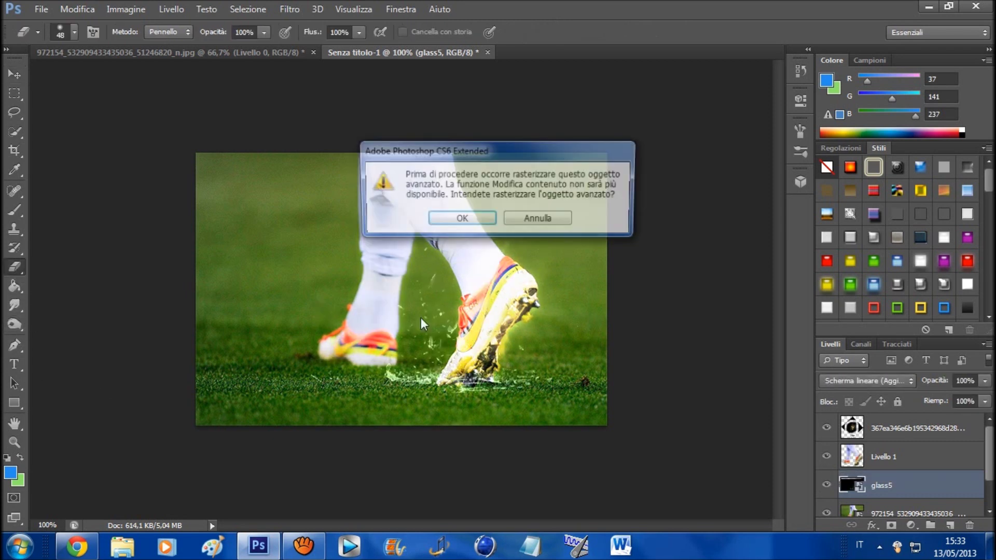
{"action": "left_click", "coordinate": [473, 218]}
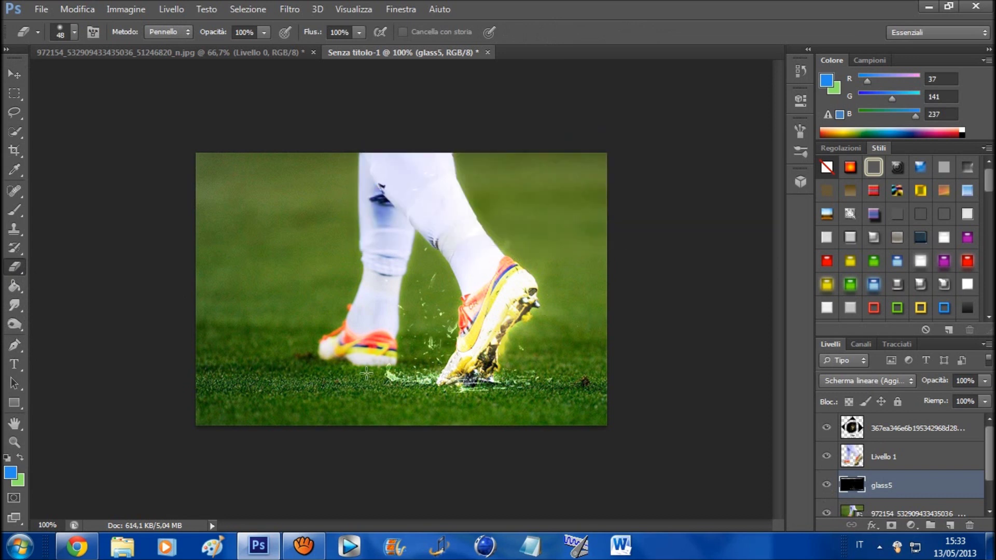
{"action": "left_click_drag", "start_coordinate": [450, 402], "coordinate": [530, 381]}
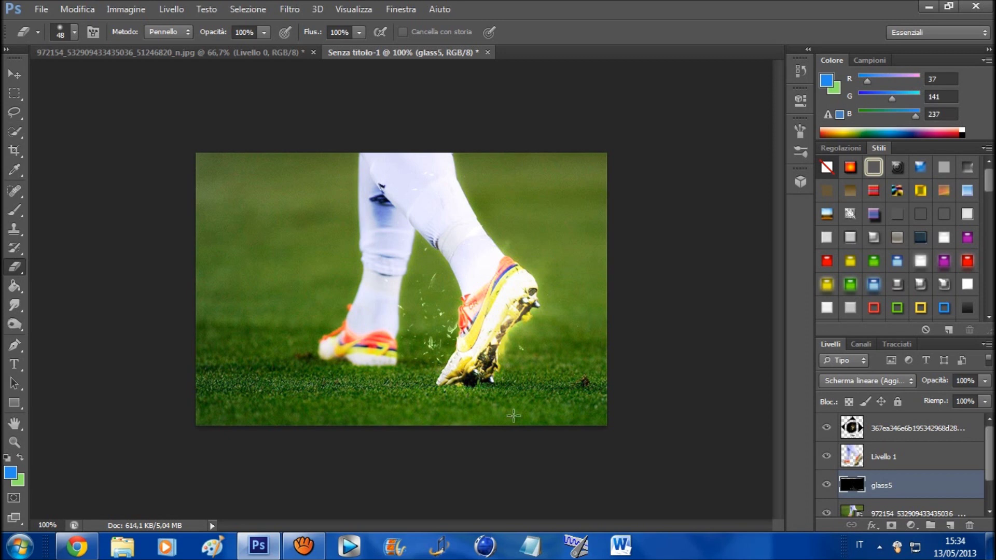
Shift the remaining glass5 shards slightly beside the raised boot
{"action": "left_click", "coordinate": [14, 74]}
{"action": "left_click_drag", "start_coordinate": [450, 340], "coordinate": [460, 367]}
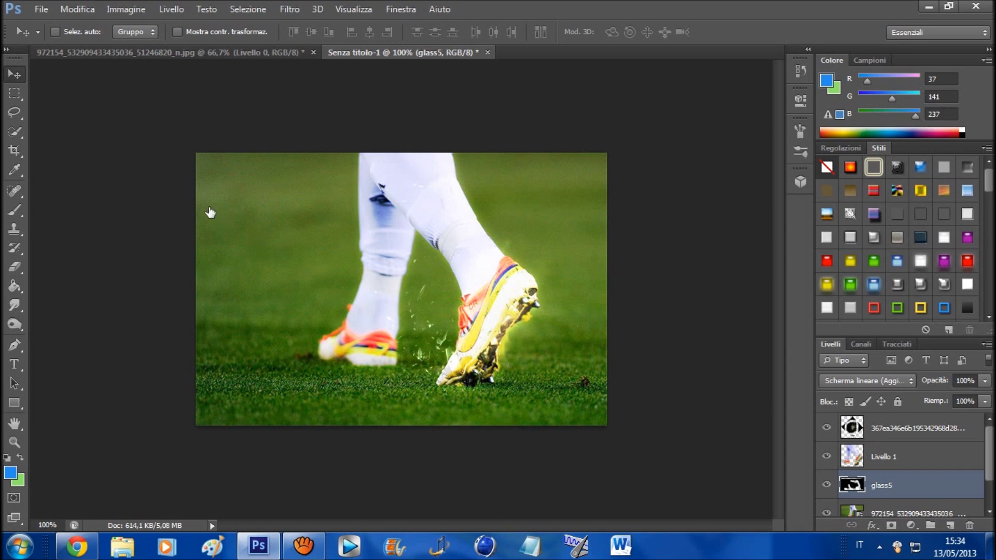
Move the glass5 shards up and outward so they scatter around the raised boot and shin
{"action": "left_click_drag", "start_coordinate": [446, 335], "coordinate": [511, 262]}
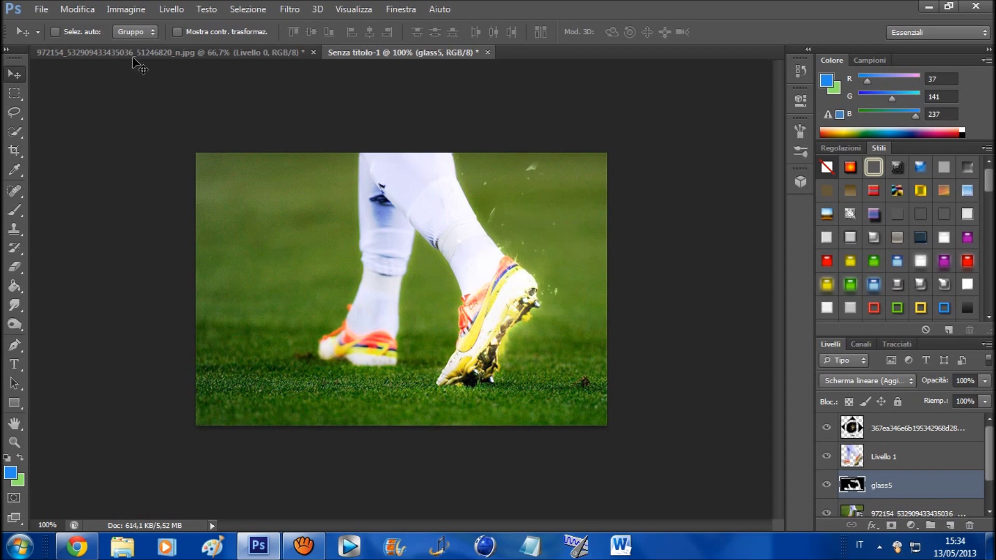
Place light texture 48 from the EpicLights folder of Pack GFX Completo into the composition
{"action": "left_click", "coordinate": [41, 9]}
{"action": "left_click", "coordinate": [155, 246]}
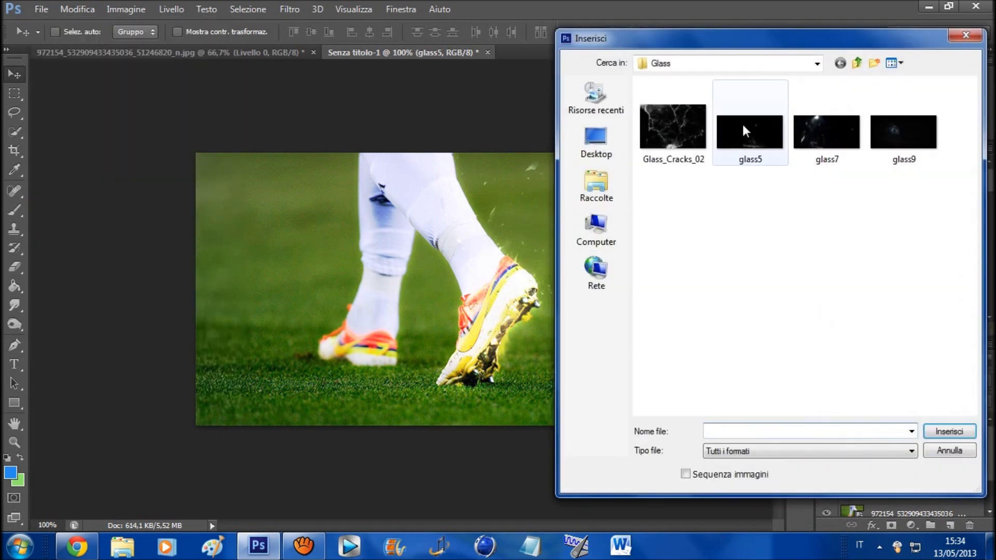
{"action": "left_click", "coordinate": [858, 62]}
{"action": "left_click", "coordinate": [860, 63]}
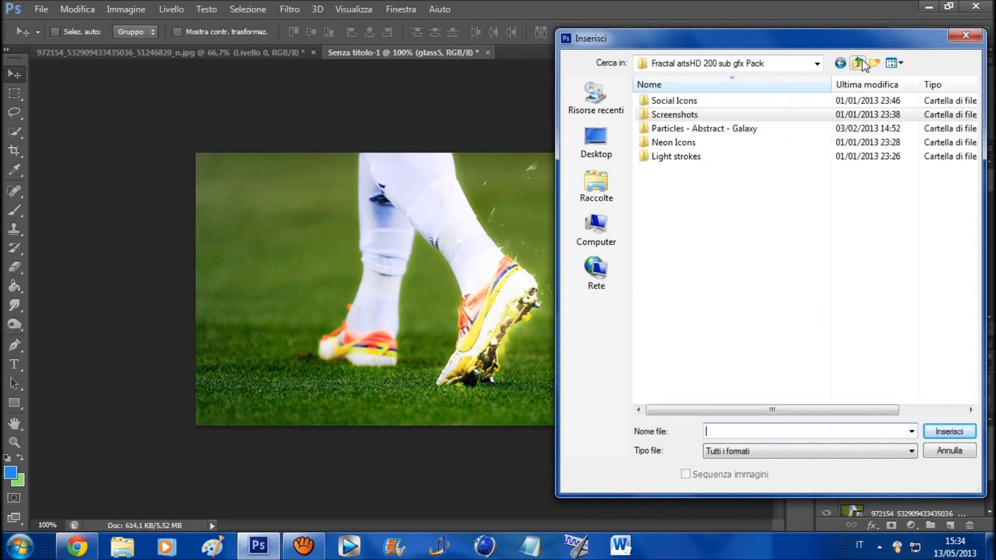
{"action": "left_click", "coordinate": [861, 63]}
{"action": "left_click", "coordinate": [752, 250]}
{"action": "scroll", "coordinate": [763, 256], "scroll_direction": "down", "scroll_amount": 2}
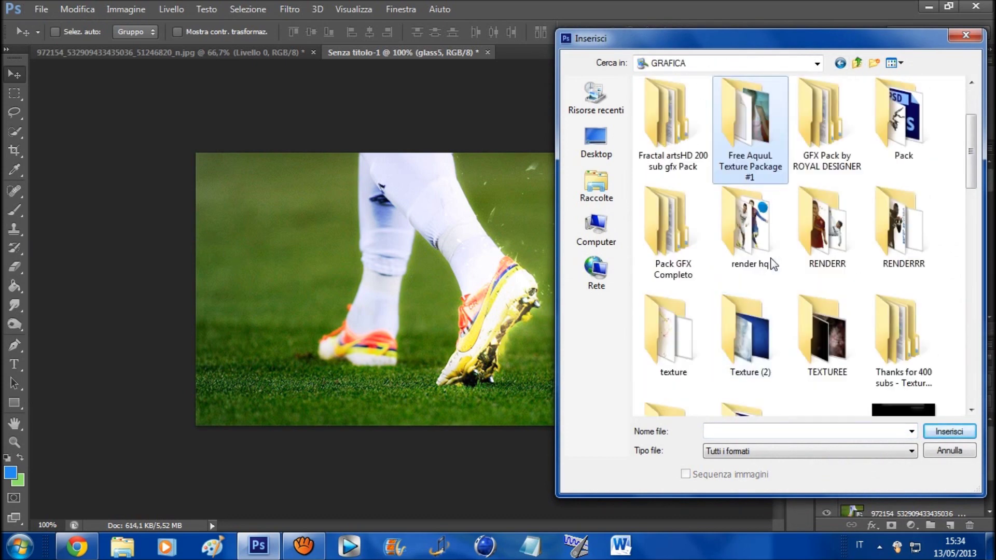
{"action": "double_click", "coordinate": [670, 234]}
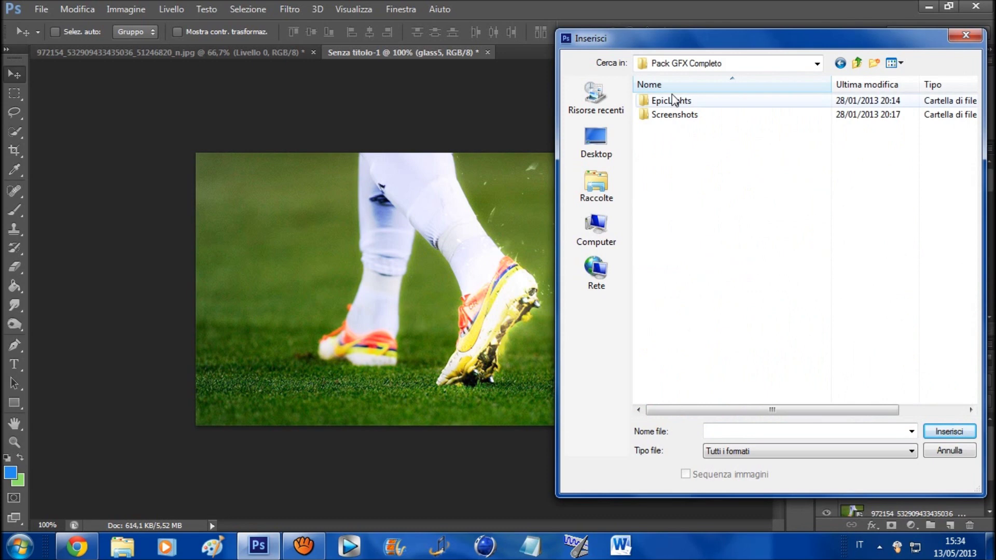
{"action": "double_click", "coordinate": [672, 100]}
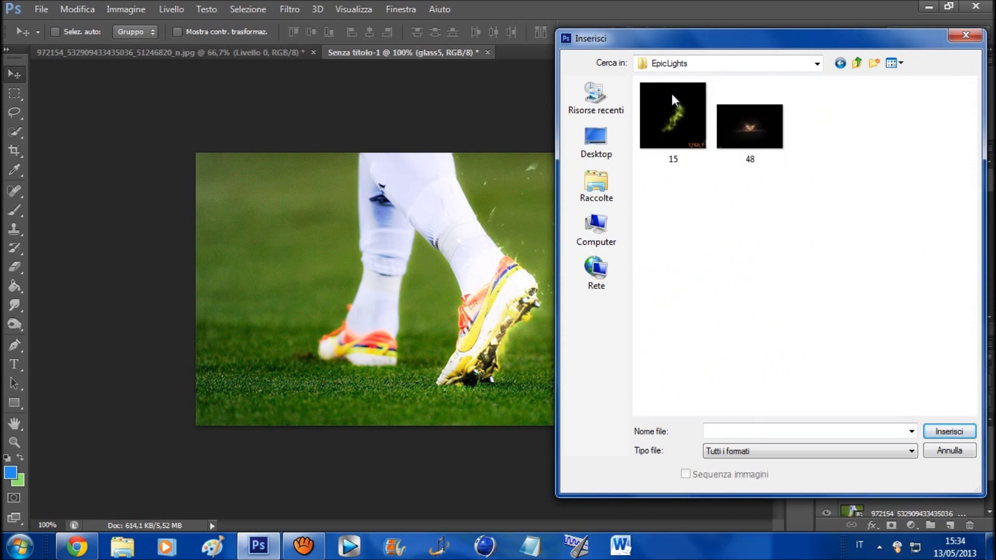
{"action": "left_click", "coordinate": [740, 120]}
{"action": "double_click", "coordinate": [747, 163]}
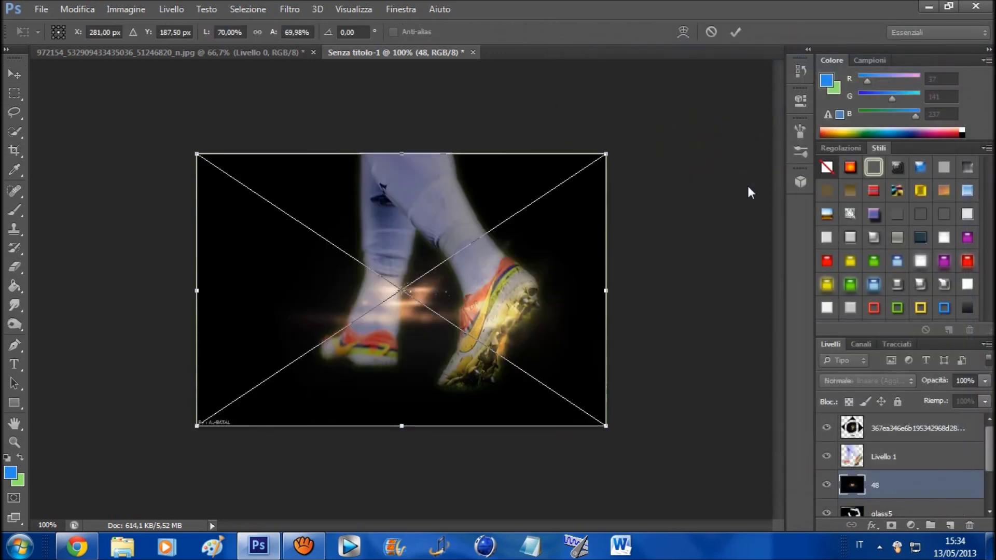
Blend layer 48 with Scherma lineare (Aggiungi) and place its flare on the blurred grass beside the rear leg
{"action": "left_click", "coordinate": [859, 382]}
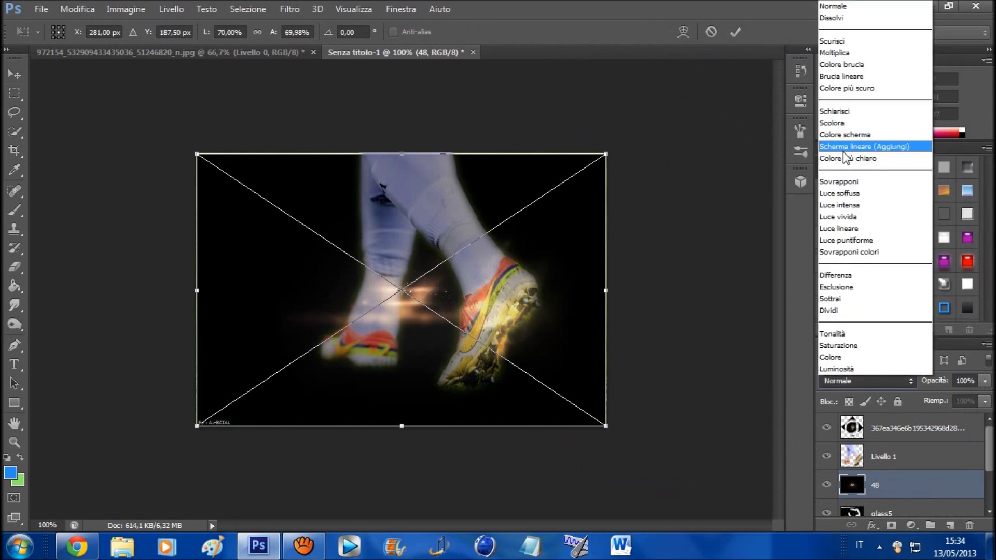
{"action": "left_click", "coordinate": [844, 150]}
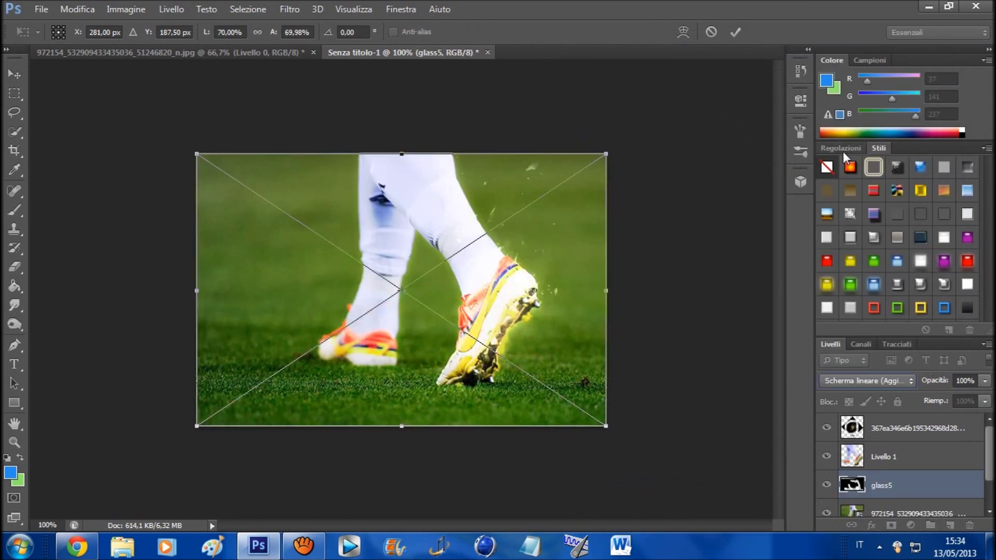
{"action": "left_click_drag", "start_coordinate": [455, 293], "coordinate": [326, 261]}
{"action": "left_click_drag", "start_coordinate": [67, 395], "coordinate": [86, 383]}
{"action": "key", "text": "Return"}
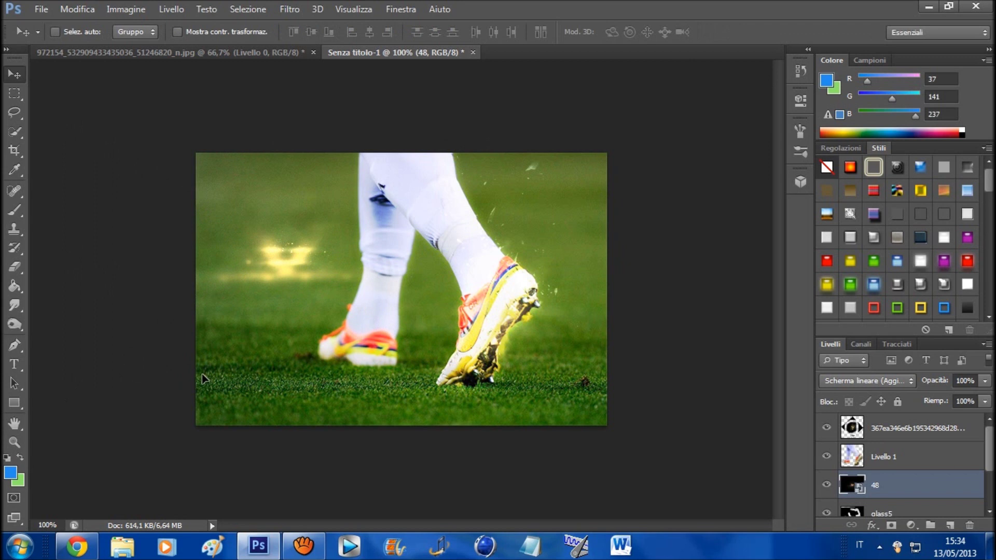
{"action": "left_click_drag", "start_coordinate": [286, 288], "coordinate": [281, 291]}
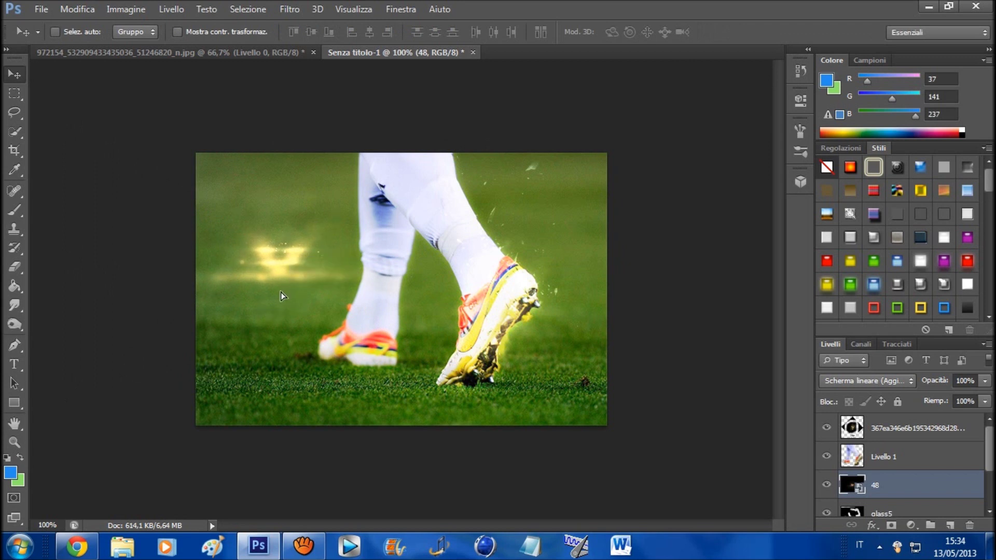
Create a text box below the golden flare, enlarge it and enter CR7
{"action": "left_click", "coordinate": [11, 365]}
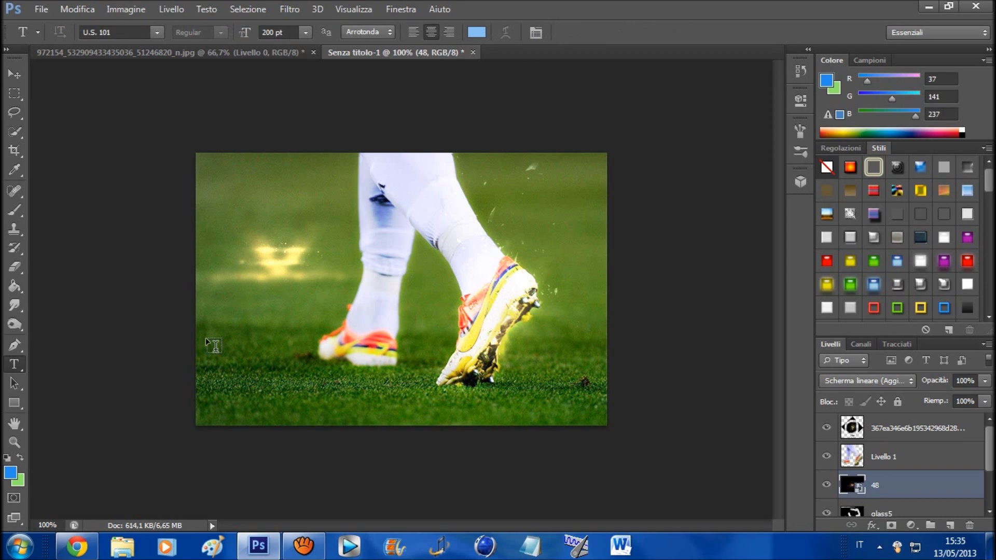
{"action": "mouse_move", "coordinate": [213, 283]}
{"action": "left_mouse_down"}
{"action": "mouse_move", "coordinate": [306, 310]}
{"action": "mouse_move", "coordinate": [347, 306]}
{"action": "left_mouse_up"}
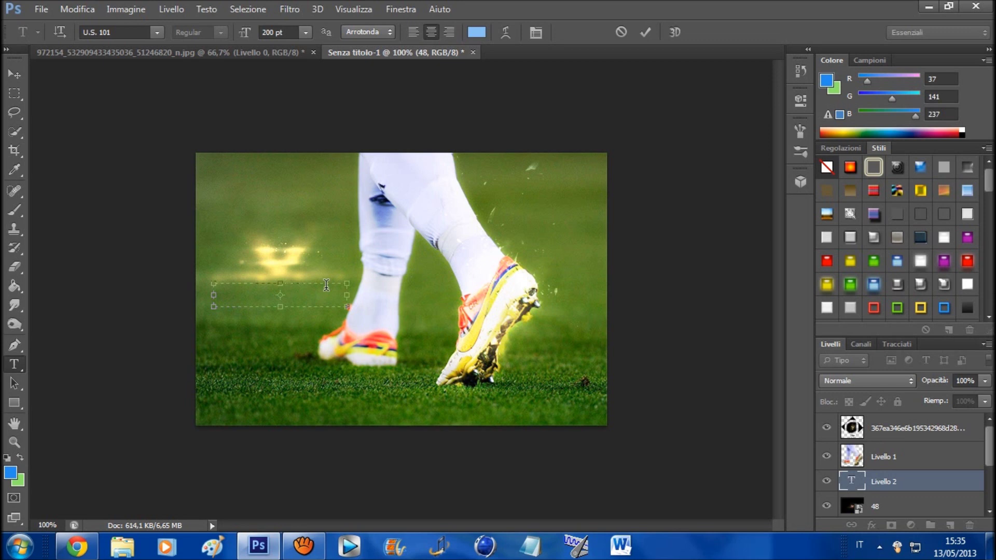
{"action": "left_click", "coordinate": [305, 32]}
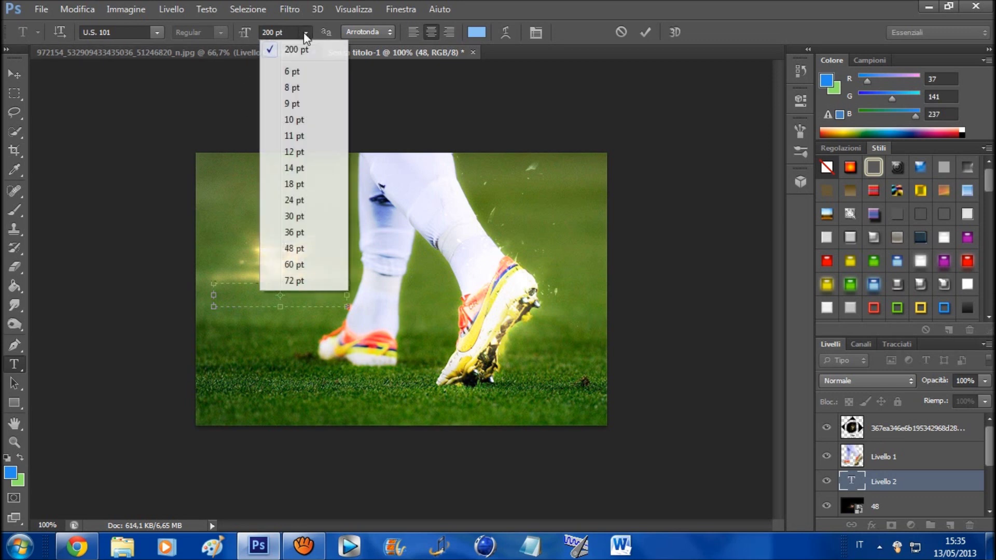
{"action": "left_click", "coordinate": [293, 216]}
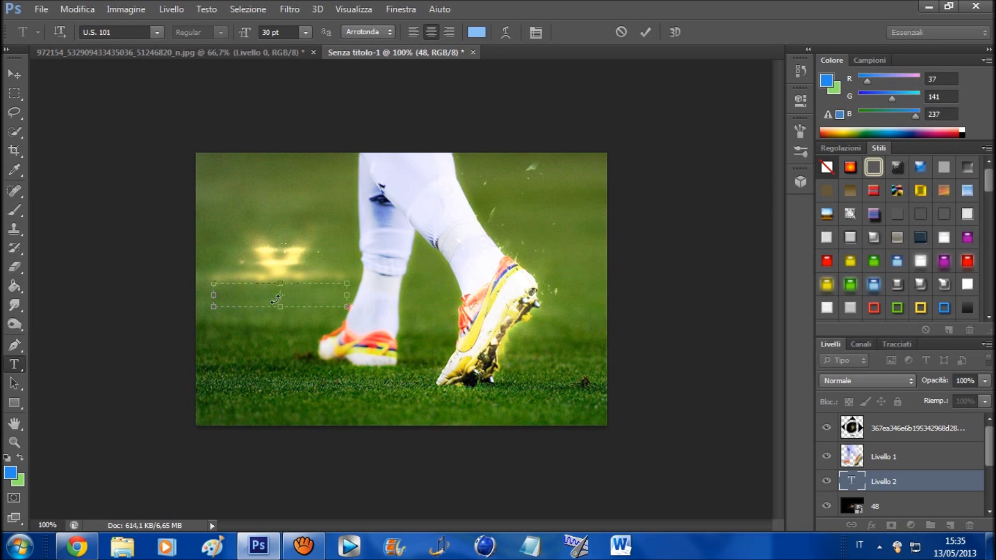
{"action": "key", "text": "ctrl+z"}
{"action": "left_click_drag", "start_coordinate": [214, 307], "coordinate": [82, 507]}
{"action": "left_click_drag", "start_coordinate": [336, 318], "coordinate": [426, 307]}
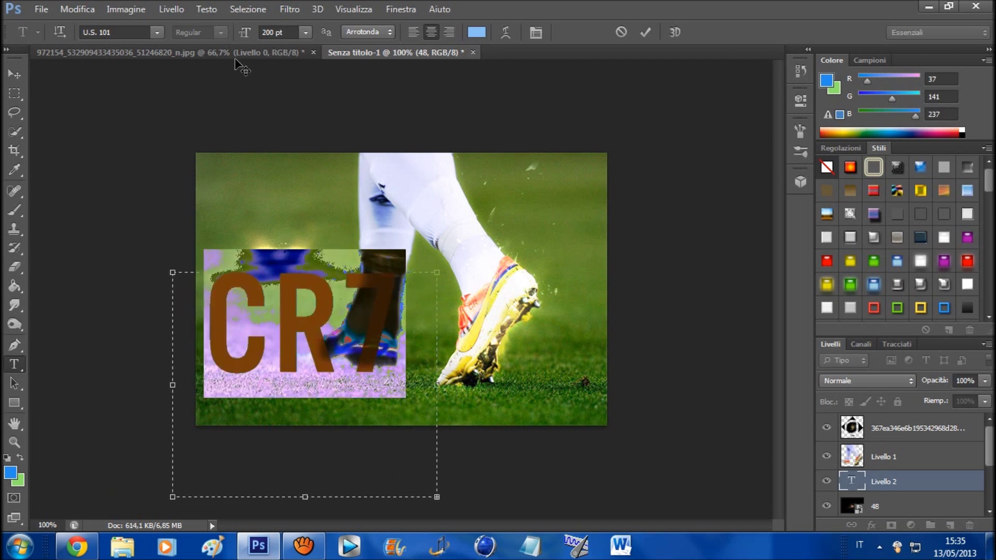
Set the CR7 text to 36 pt, removing the stray large C, and position it over the golden flare
{"action": "left_click", "coordinate": [306, 33]}
{"action": "left_click", "coordinate": [298, 232]}
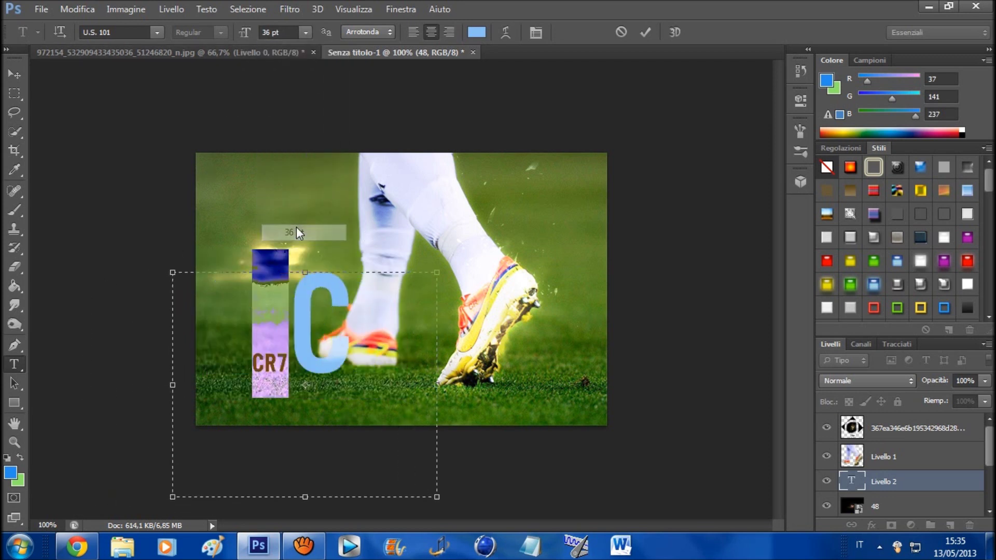
{"action": "left_click", "coordinate": [361, 343]}
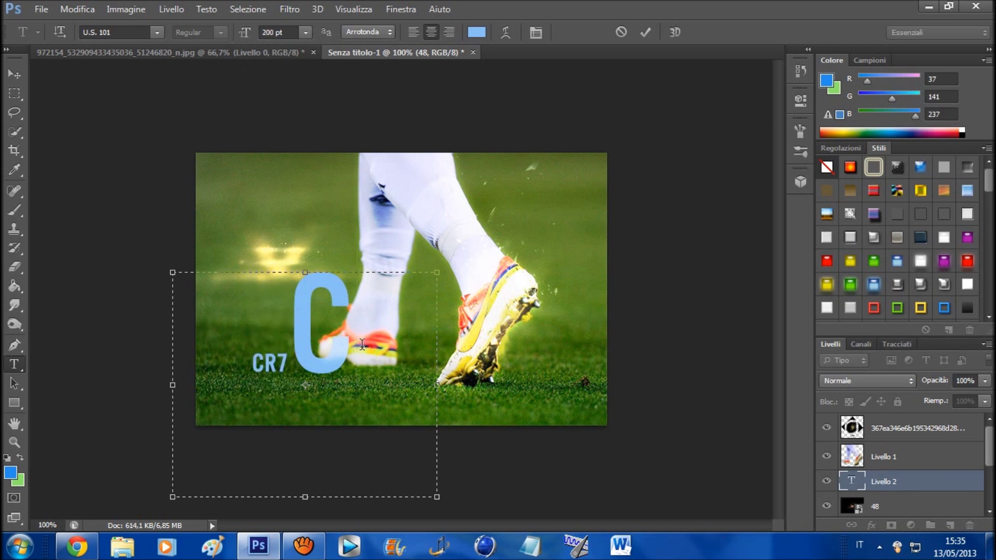
{"action": "key", "text": "BackSpace"}
{"action": "left_click_drag", "start_coordinate": [342, 262], "coordinate": [304, 215]}
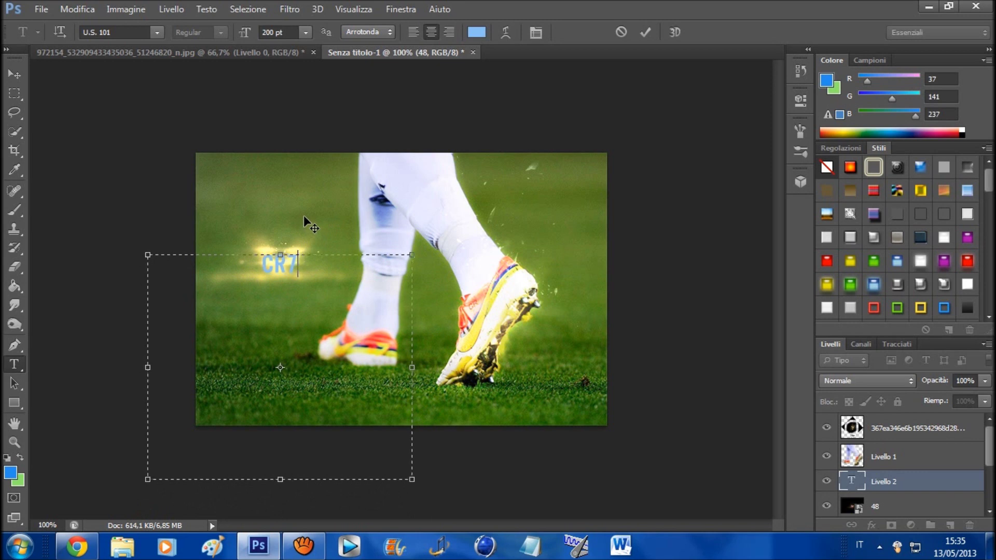
{"action": "left_click", "coordinate": [8, 79]}
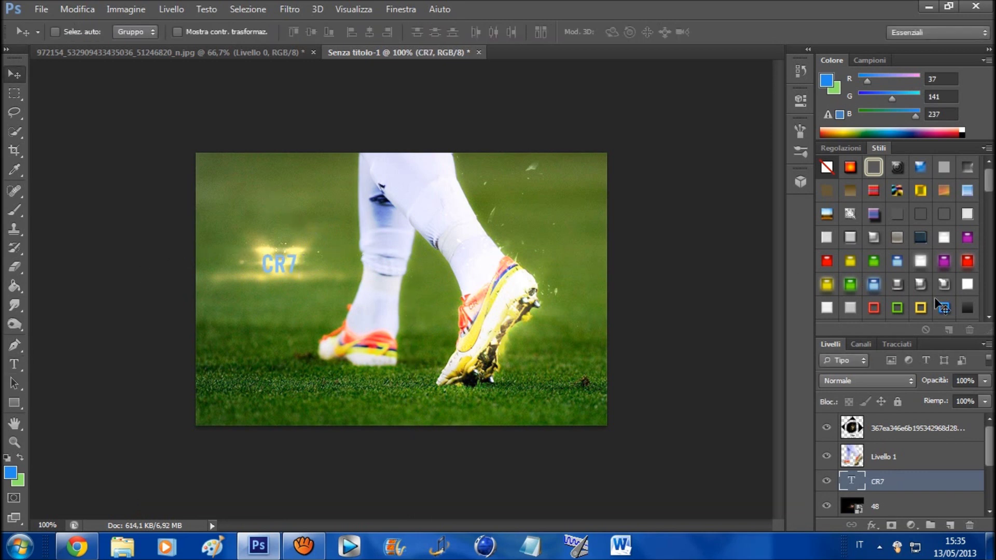
Try several preset styles on the CR7 text, keep the light grey one, and move the text between the two boots
{"action": "left_click", "coordinate": [968, 284]}
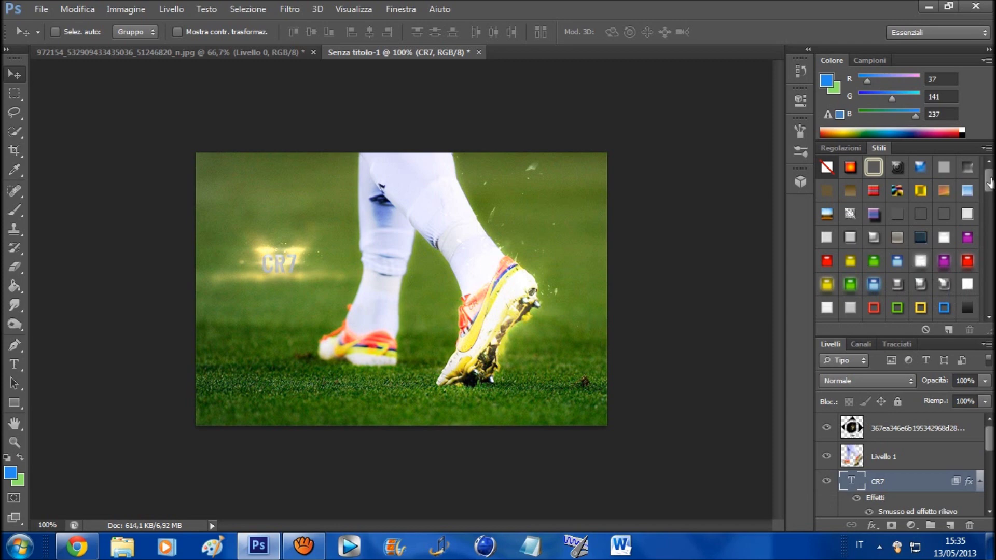
{"action": "left_click_drag", "start_coordinate": [989, 209], "coordinate": [992, 327]}
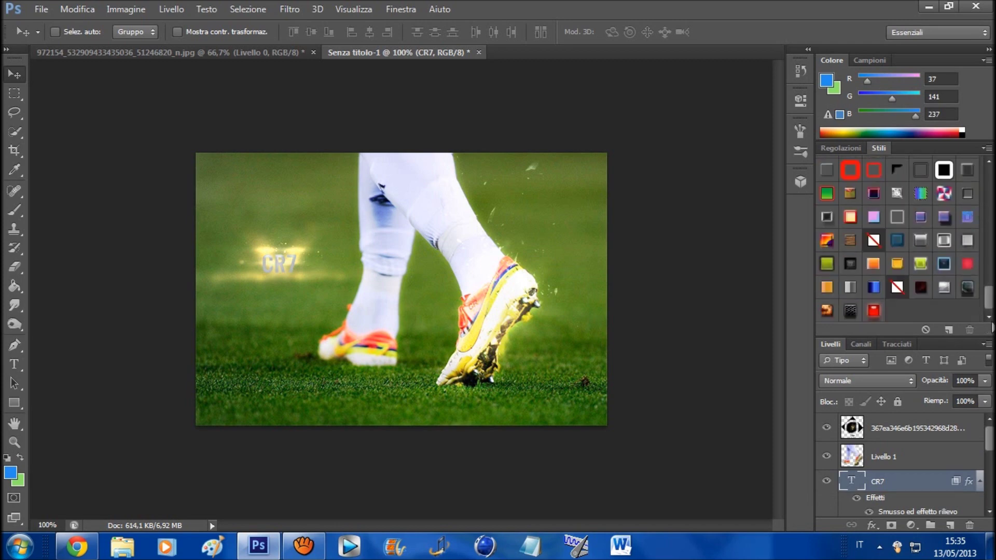
{"action": "left_click", "coordinate": [874, 311]}
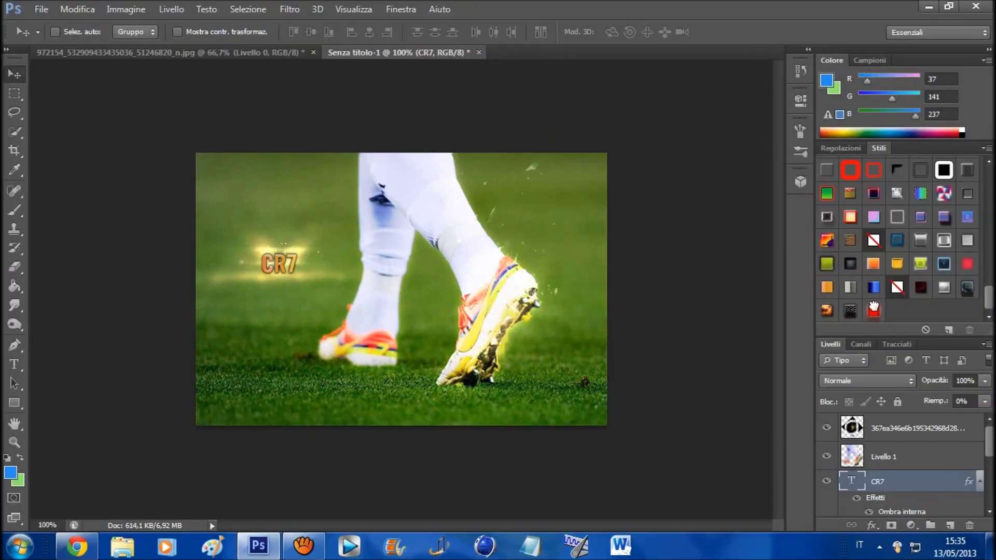
{"action": "left_click", "coordinate": [943, 287]}
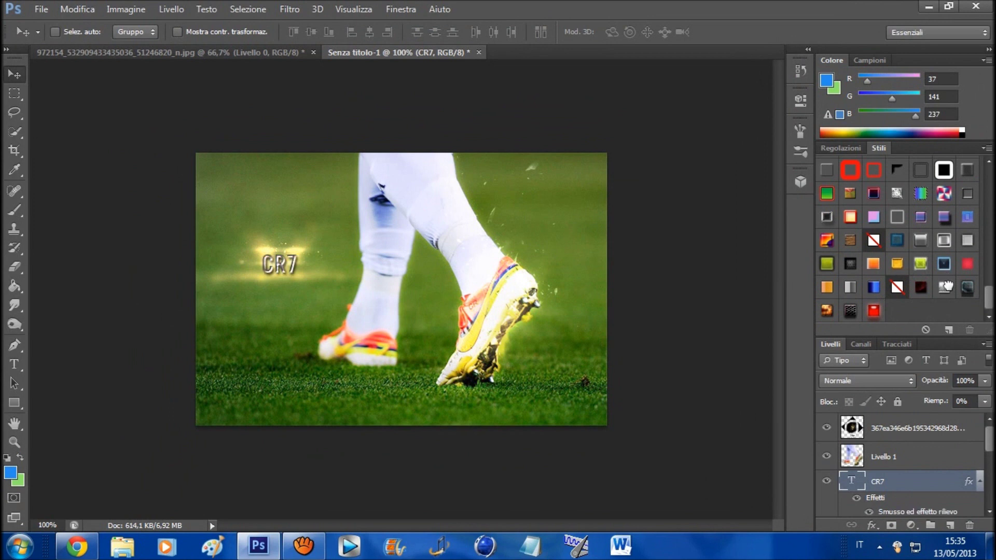
{"action": "left_click", "coordinate": [967, 239]}
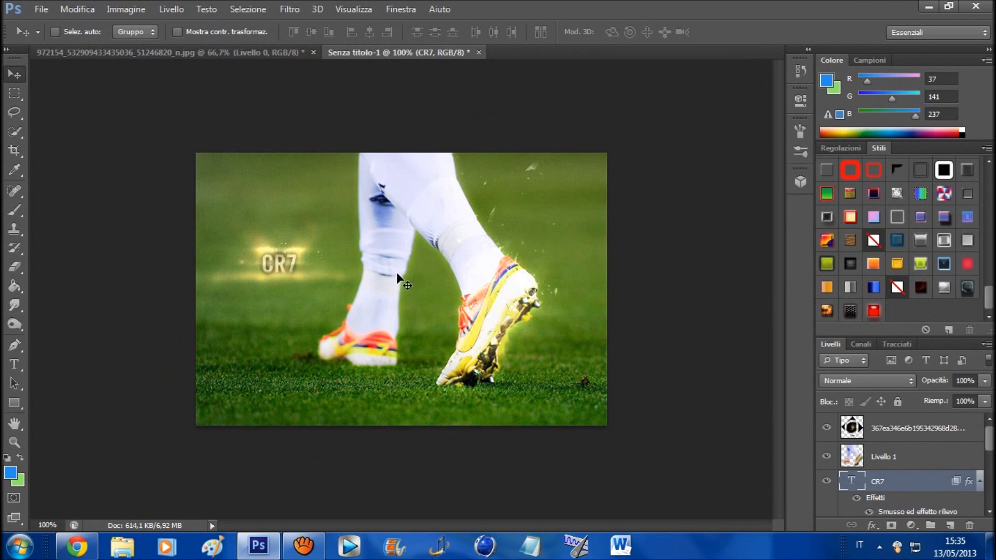
{"action": "left_click_drag", "start_coordinate": [298, 257], "coordinate": [443, 338]}
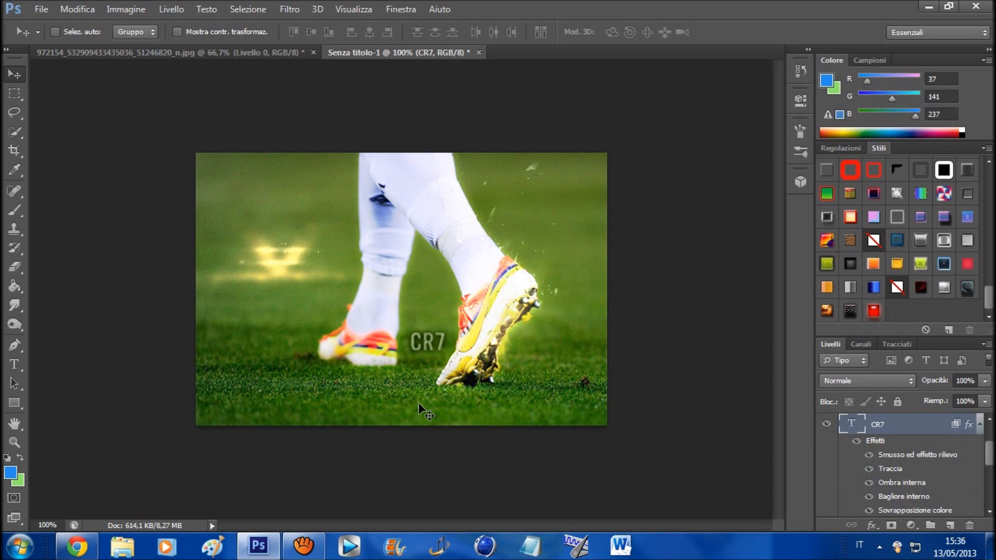
Place the green light texture 15 from EpicLights and blend it with Scherma lineare (Aggiungi)
{"action": "left_click", "coordinate": [41, 9]}
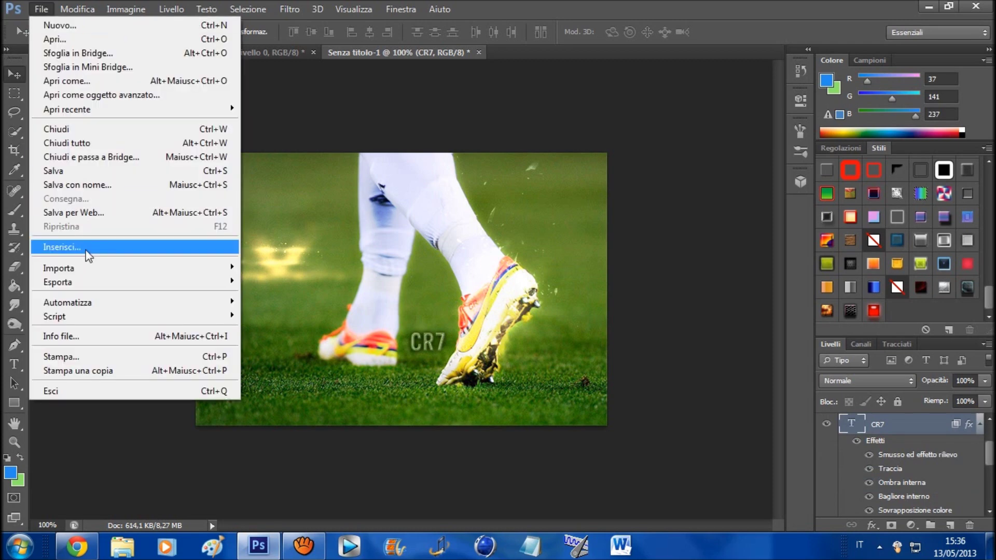
{"action": "left_click", "coordinate": [151, 246]}
{"action": "double_click", "coordinate": [692, 123]}
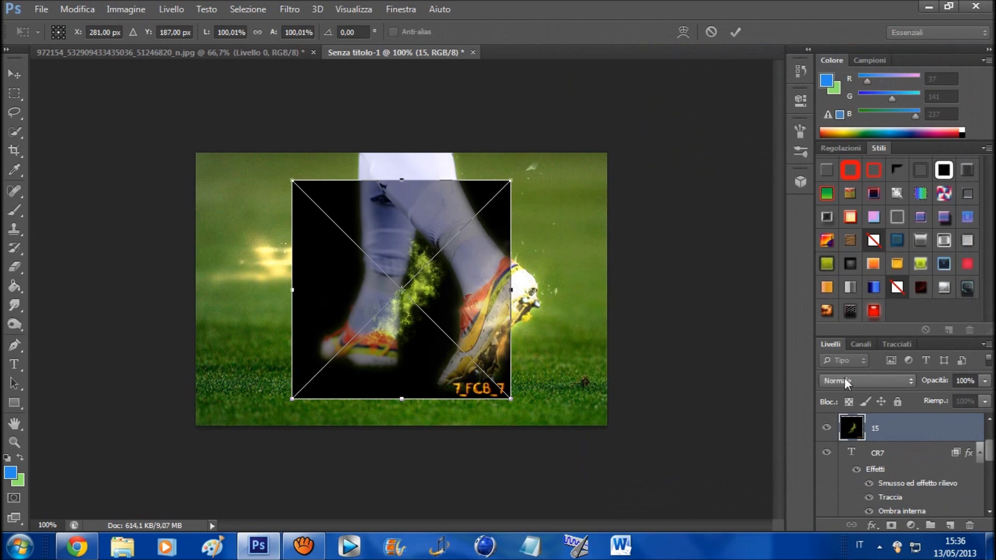
{"action": "left_click", "coordinate": [844, 383]}
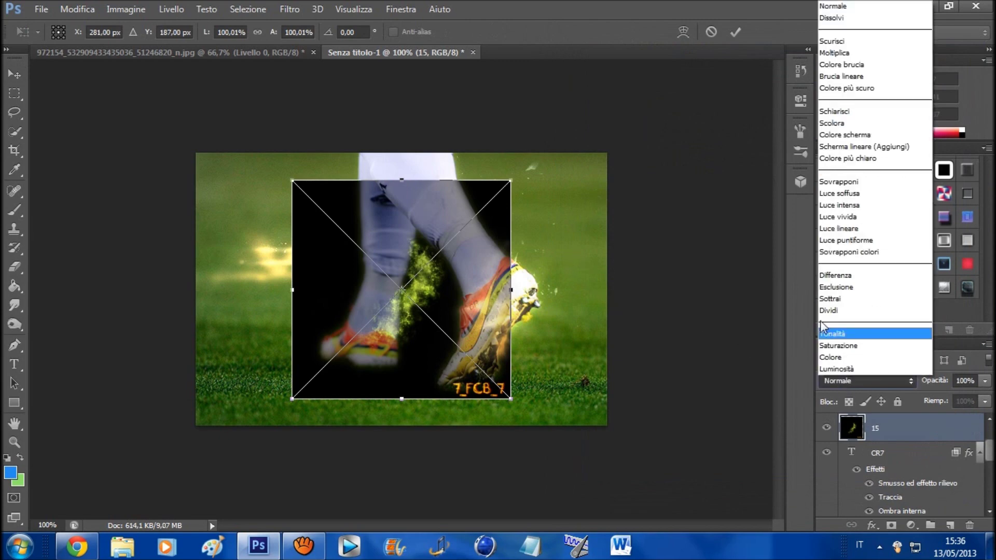
{"action": "left_click", "coordinate": [850, 159]}
Rotate light texture 15 to about 76.78° and position its green glow beneath the planted boot
{"action": "left_click_drag", "start_coordinate": [444, 292], "coordinate": [388, 353]}
{"action": "left_click_drag", "start_coordinate": [413, 514], "coordinate": [353, 494]}
{"action": "left_click_drag", "start_coordinate": [343, 388], "coordinate": [347, 397]}
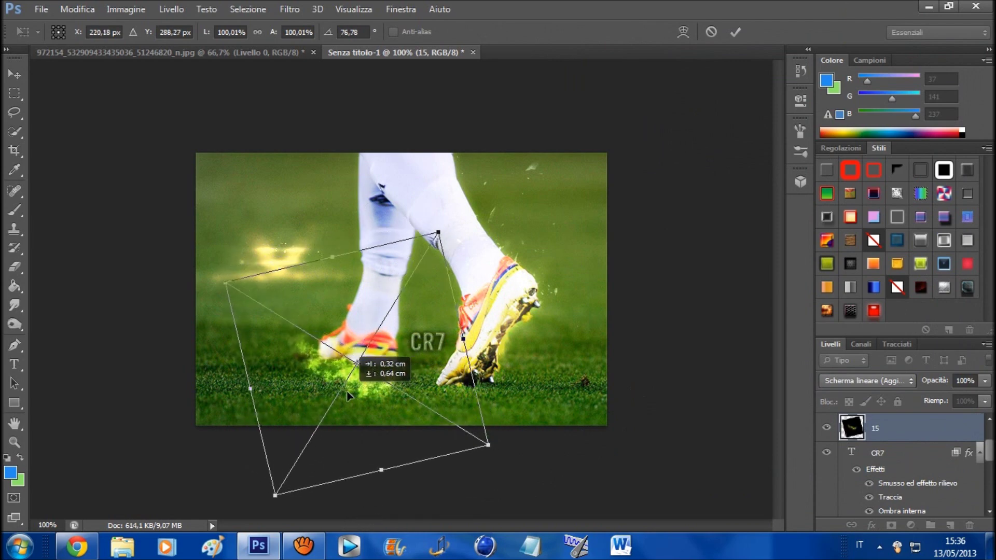
{"action": "mouse_move", "coordinate": [399, 422]}
{"action": "left_mouse_down"}
{"action": "mouse_move", "coordinate": [519, 434]}
{"action": "mouse_move", "coordinate": [435, 438]}
{"action": "mouse_move", "coordinate": [381, 409]}
{"action": "mouse_move", "coordinate": [406, 418]}
{"action": "left_mouse_up"}
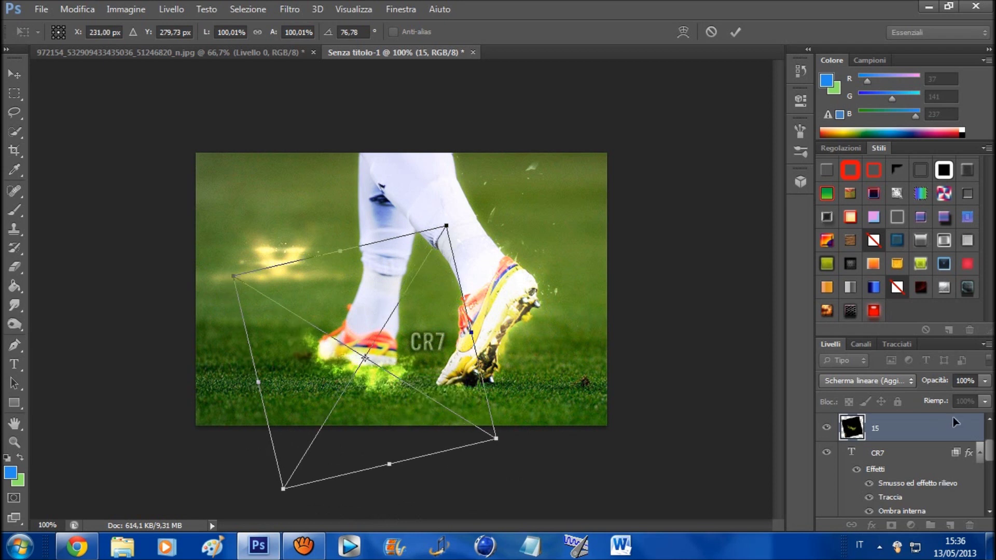
Lower the opacity of layer 15 to 41% and shift its glow slightly on the grass
{"action": "left_click", "coordinate": [984, 380]}
{"action": "left_click_drag", "start_coordinate": [984, 399], "coordinate": [942, 403]}
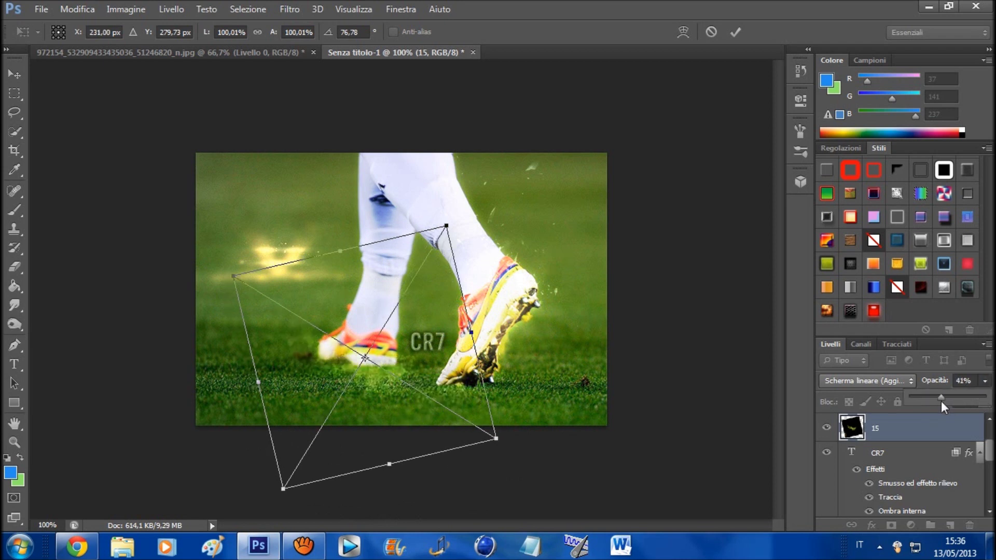
{"action": "mouse_move", "coordinate": [435, 390]}
{"action": "left_mouse_down"}
{"action": "mouse_move", "coordinate": [397, 390]}
{"action": "mouse_move", "coordinate": [427, 398]}
{"action": "left_mouse_up"}
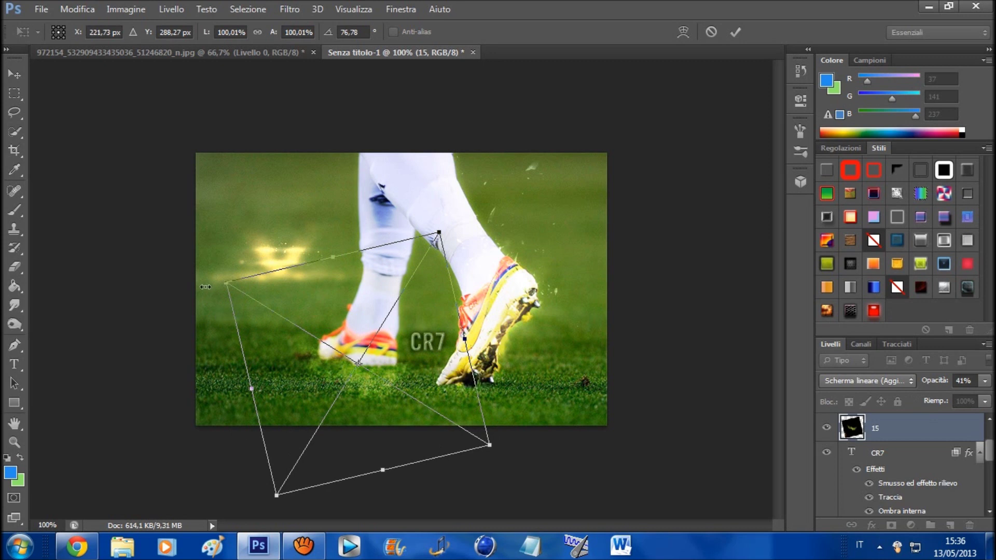
Scale light texture 15 down to 81.04% by 71.73%, rotate it to 65.14° and place its glow under the planted boot
{"action": "left_click_drag", "start_coordinate": [223, 285], "coordinate": [286, 303]}
{"action": "left_click_drag", "start_coordinate": [405, 371], "coordinate": [377, 362]}
{"action": "left_click_drag", "start_coordinate": [546, 446], "coordinate": [563, 405]}
{"action": "left_click_drag", "start_coordinate": [363, 403], "coordinate": [368, 399]}
{"action": "left_click_drag", "start_coordinate": [534, 463], "coordinate": [539, 436]}
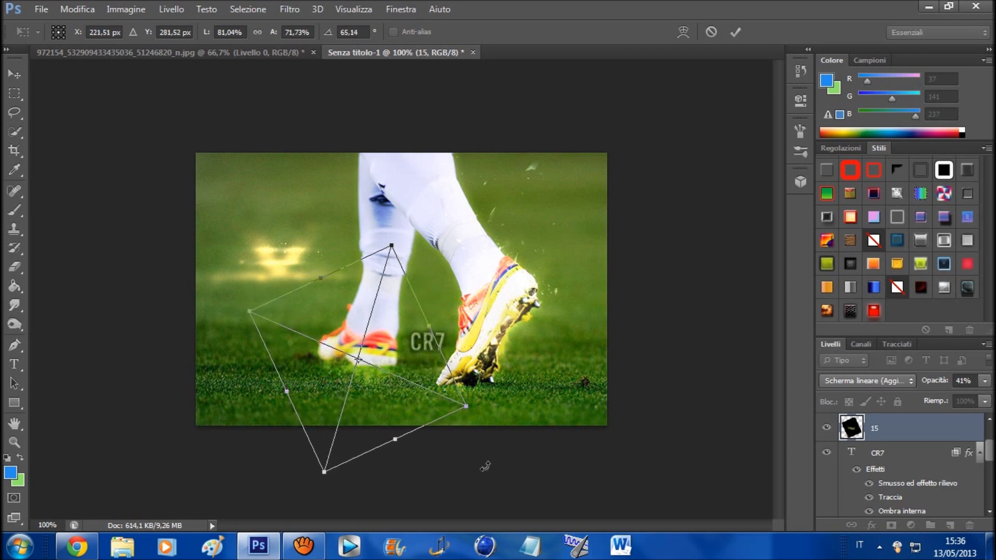
{"action": "left_click_drag", "start_coordinate": [365, 387], "coordinate": [369, 387]}
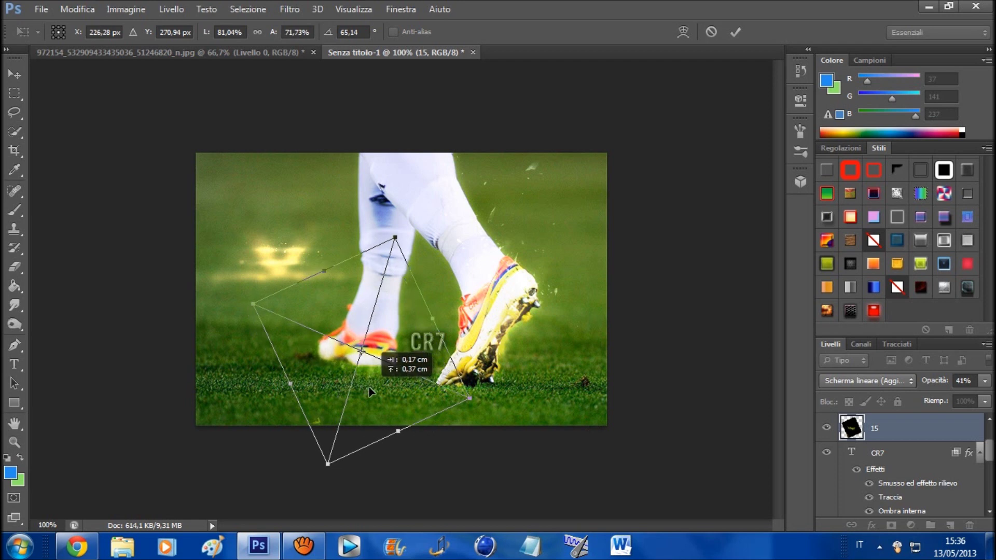
{"action": "key", "text": "Return"}
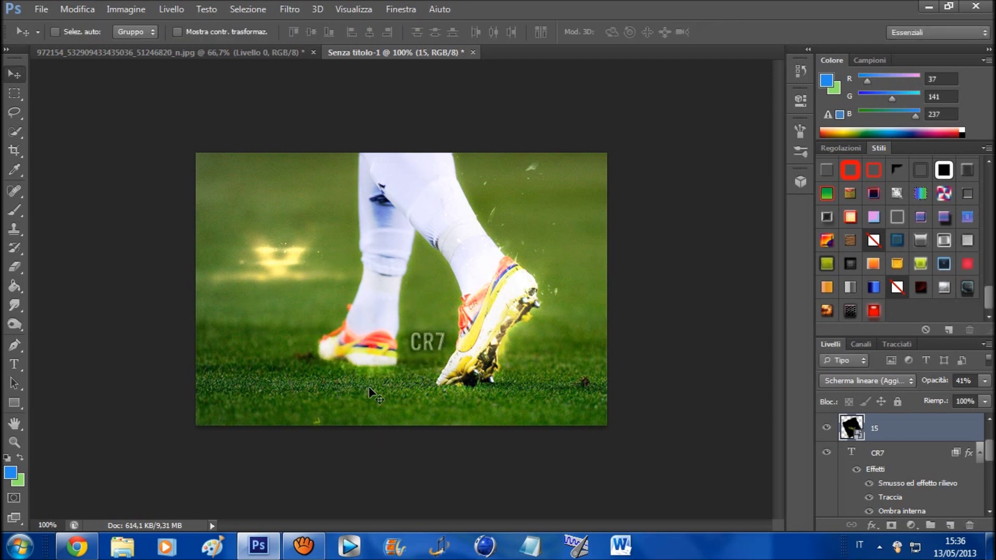
{"action": "left_click", "coordinate": [825, 428]}
{"action": "left_click", "coordinate": [825, 428]}
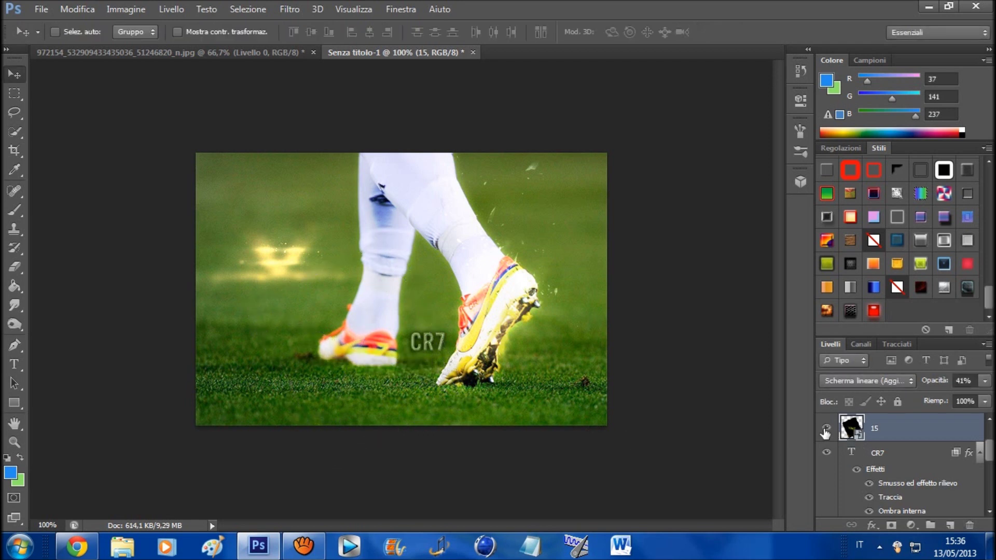
Rasterize the light texture layer 15 for erasing, leaving its pixels as they are
{"action": "left_click", "coordinate": [15, 266]}
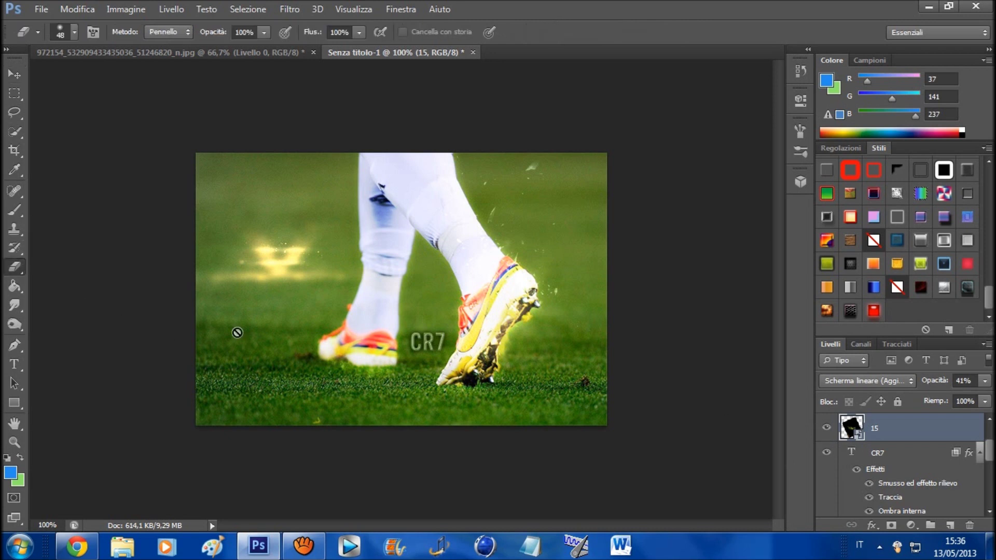
{"action": "left_click", "coordinate": [238, 334]}
{"action": "left_click", "coordinate": [449, 220]}
{"action": "left_click", "coordinate": [15, 74]}
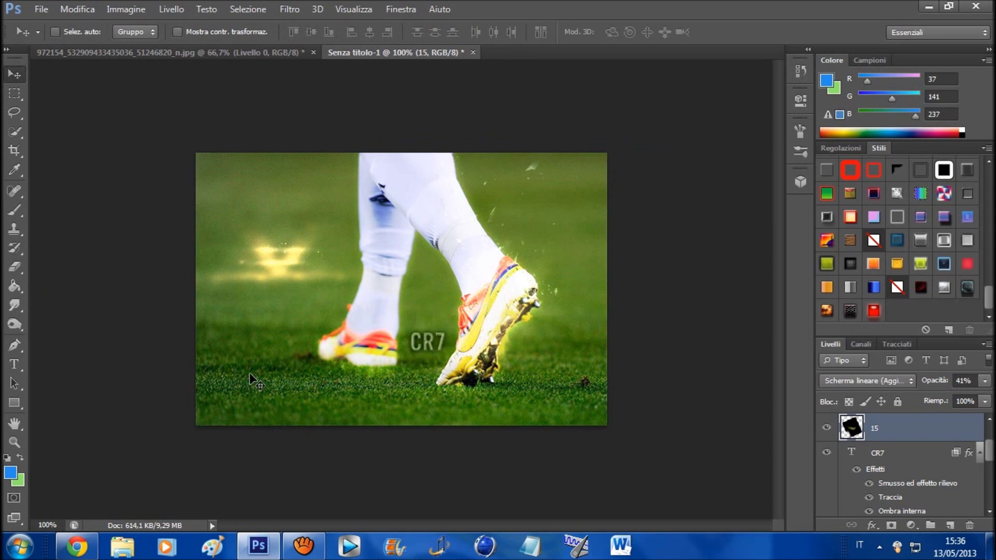
Add a large text box over the image and enter a light blue letter I in U.S. 101 at 200 pt
{"action": "left_click", "coordinate": [41, 10]}
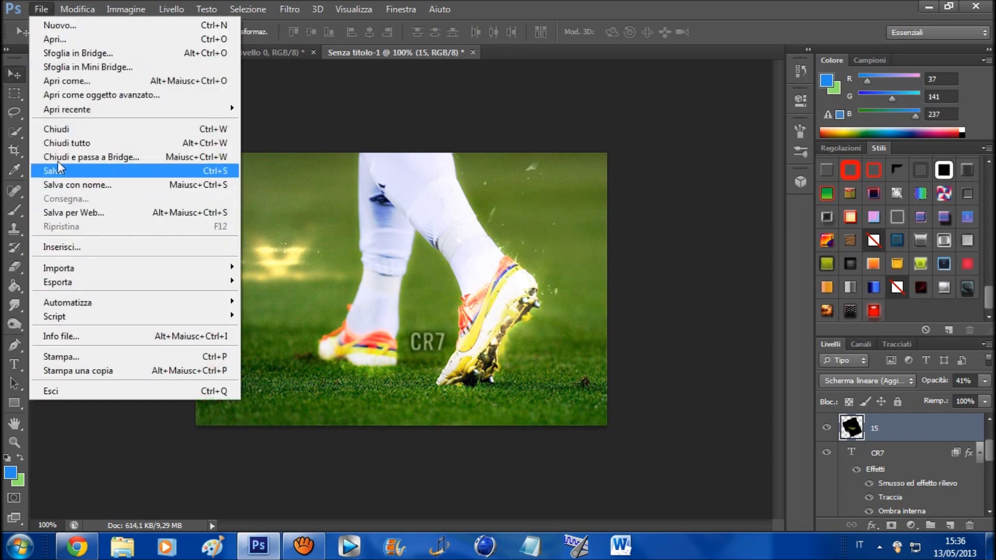
{"action": "left_click", "coordinate": [38, 8]}
{"action": "left_click", "coordinate": [14, 364]}
{"action": "left_click_drag", "start_coordinate": [210, 164], "coordinate": [256, 196]}
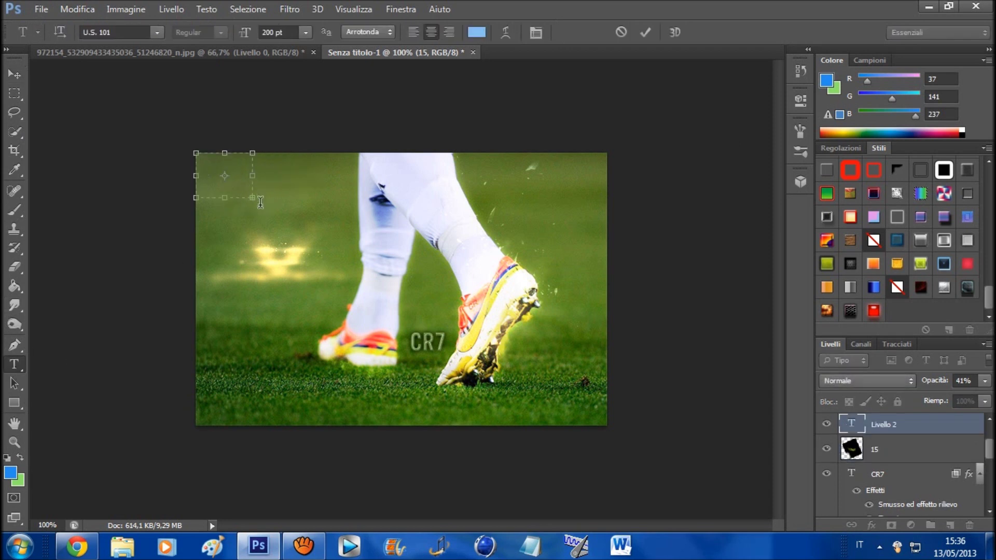
{"action": "left_click_drag", "start_coordinate": [252, 198], "coordinate": [629, 517]}
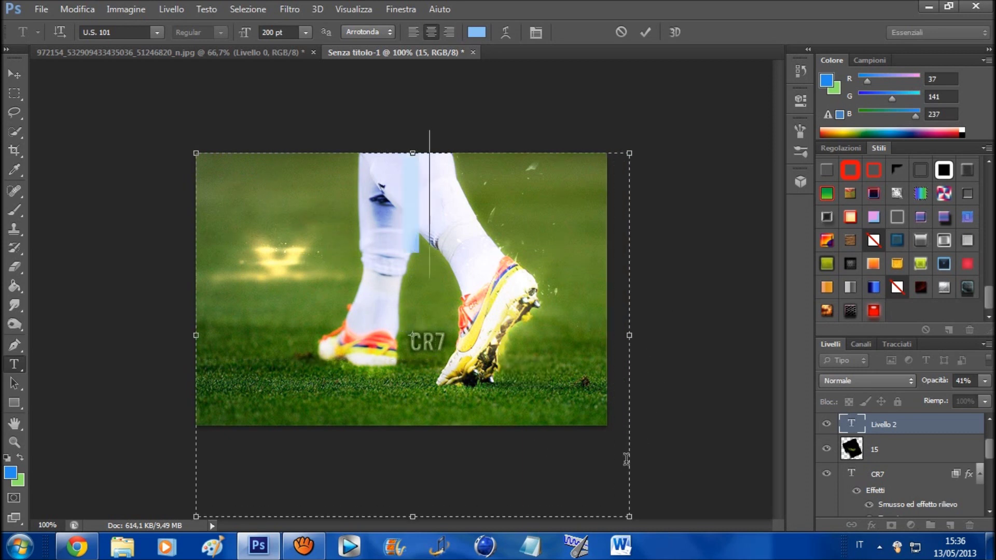
Rotate the letter I to 46.94° and place it as a diagonal bar across the image's upper-left corner
{"action": "left_click", "coordinate": [75, 11]}
{"action": "left_click", "coordinate": [178, 267]}
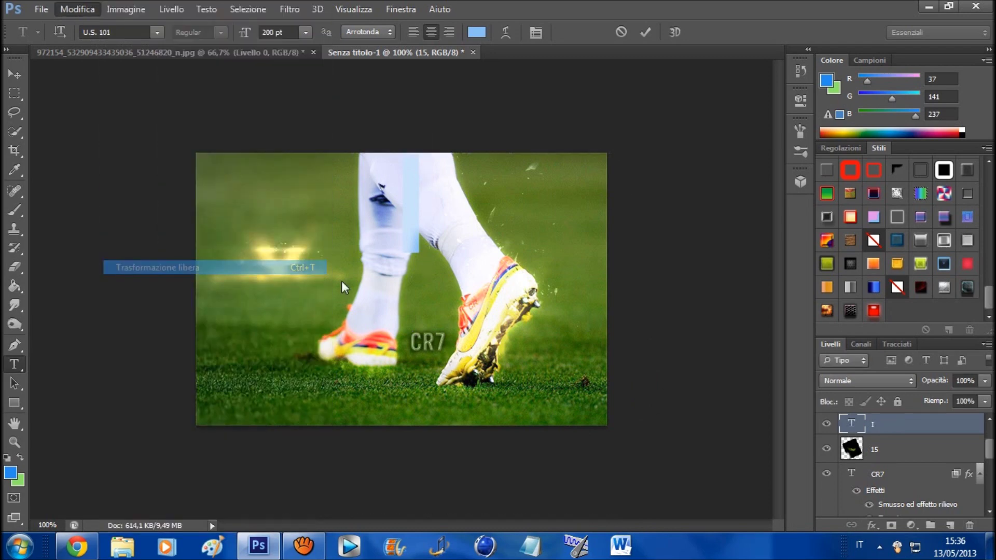
{"action": "left_click_drag", "start_coordinate": [667, 301], "coordinate": [509, 450]}
{"action": "left_click_drag", "start_coordinate": [441, 392], "coordinate": [193, 321]}
{"action": "left_click_drag", "start_coordinate": [467, 296], "coordinate": [502, 217]}
{"action": "left_click_drag", "start_coordinate": [295, 242], "coordinate": [302, 250]}
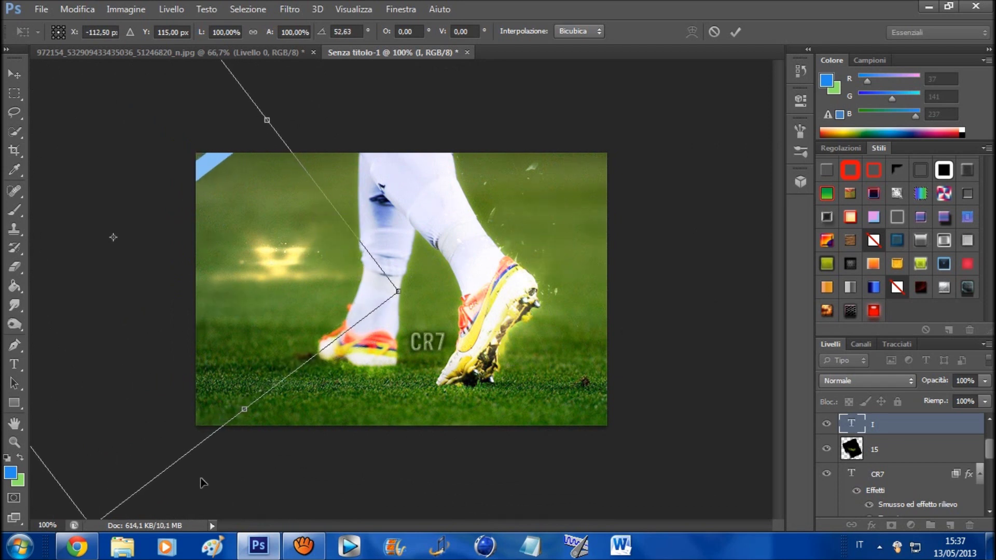
{"action": "left_click_drag", "start_coordinate": [202, 482], "coordinate": [233, 455]}
{"action": "left_click_drag", "start_coordinate": [167, 285], "coordinate": [165, 300]}
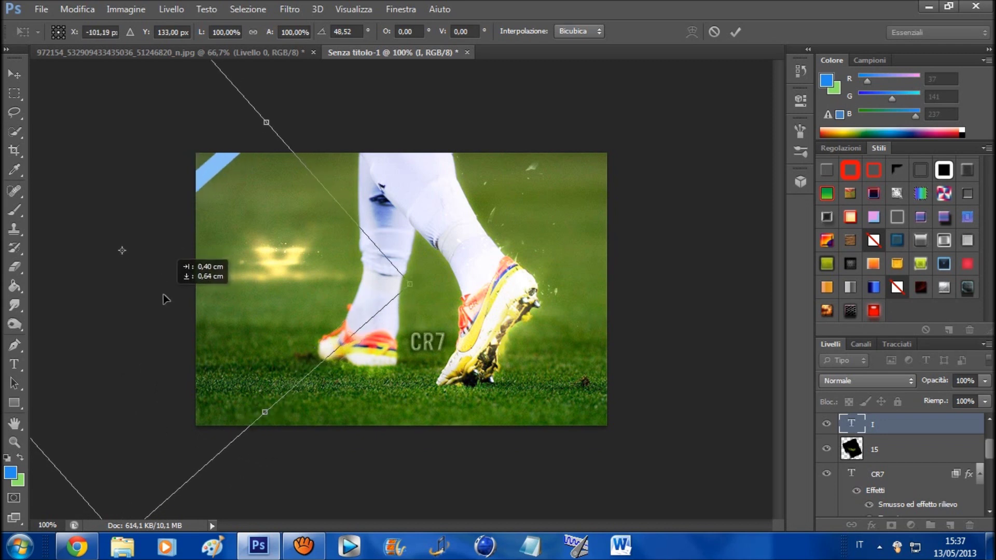
{"action": "left_click_drag", "start_coordinate": [422, 382], "coordinate": [424, 373]}
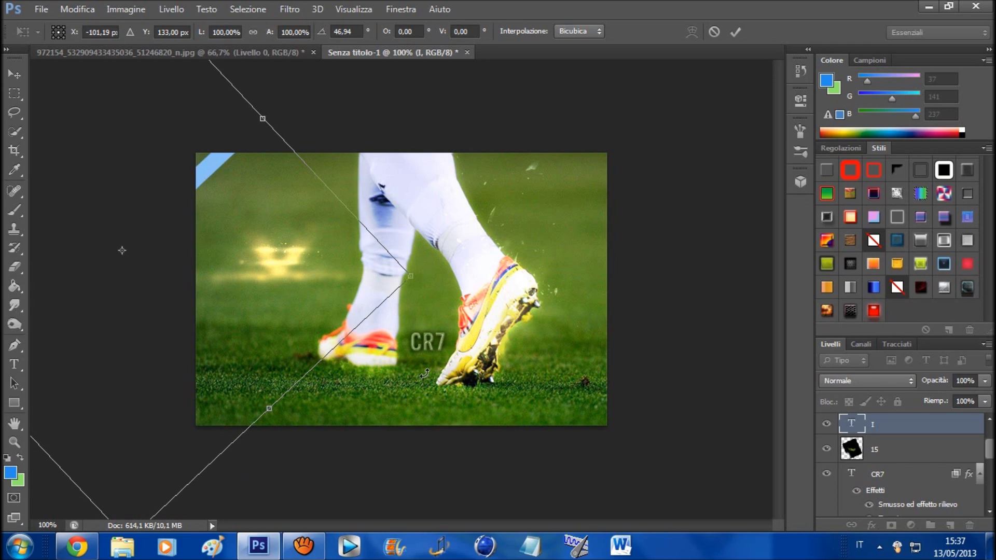
{"action": "key", "text": "Return"}
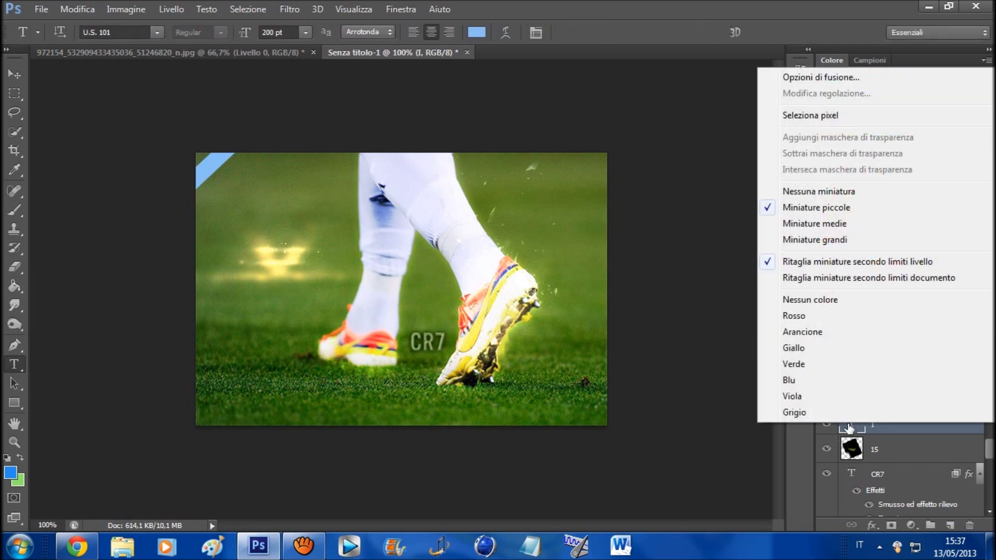
Duplicate the I layer as I copia and move the copy across the image's lower-right corner
{"action": "right_click", "coordinate": [849, 425]}
{"action": "left_click", "coordinate": [727, 424]}
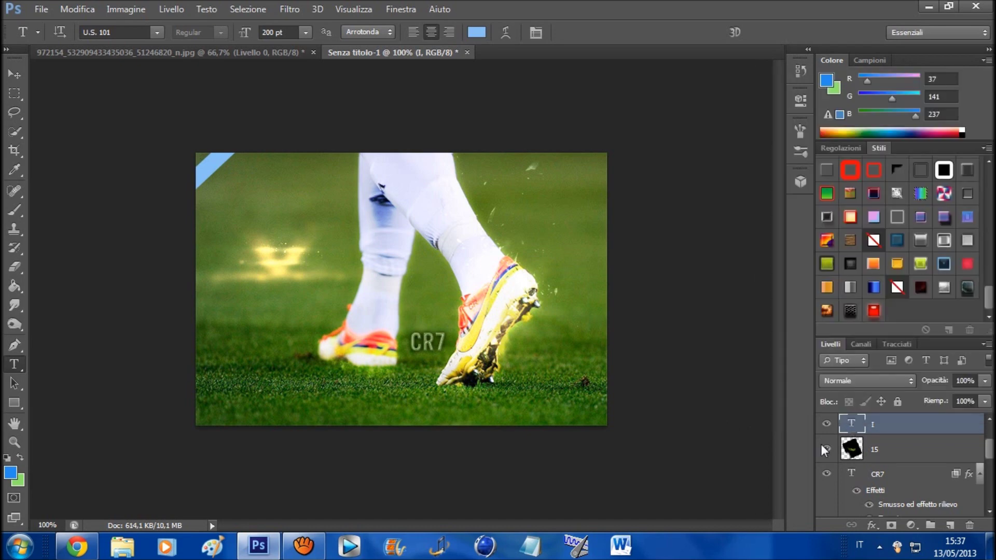
{"action": "right_click", "coordinate": [885, 425]}
{"action": "left_click", "coordinate": [569, 98]}
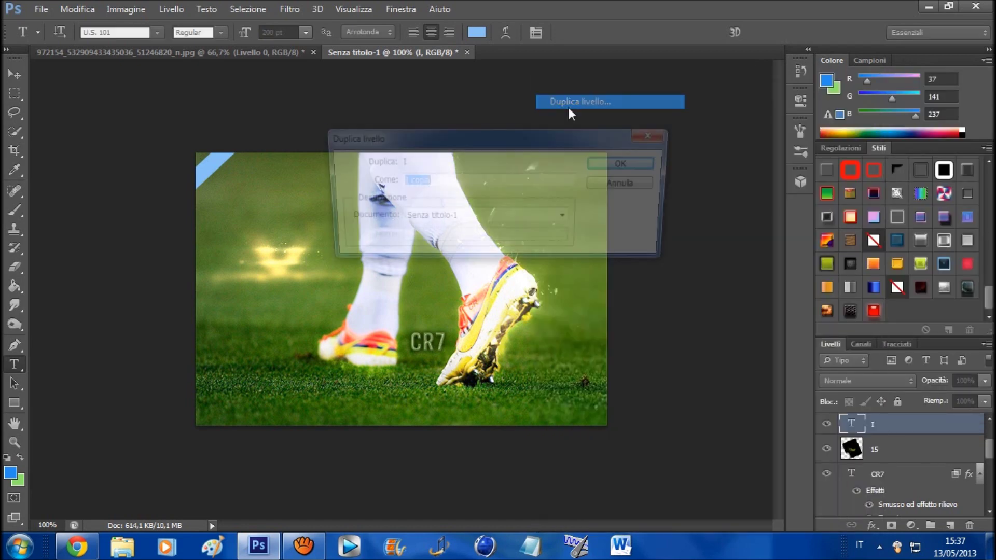
{"action": "left_click", "coordinate": [613, 163]}
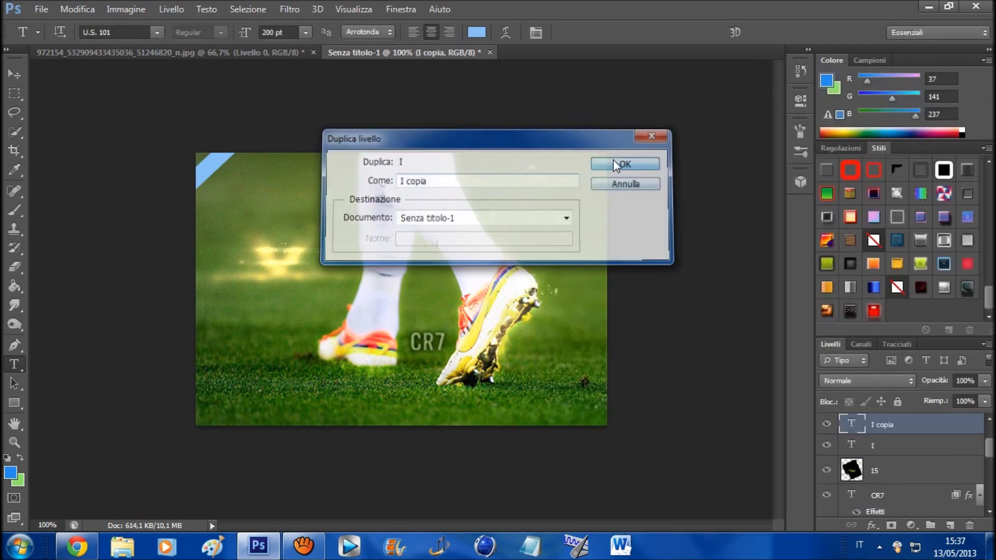
{"action": "left_click", "coordinate": [15, 75]}
{"action": "left_click_drag", "start_coordinate": [228, 202], "coordinate": [593, 432]}
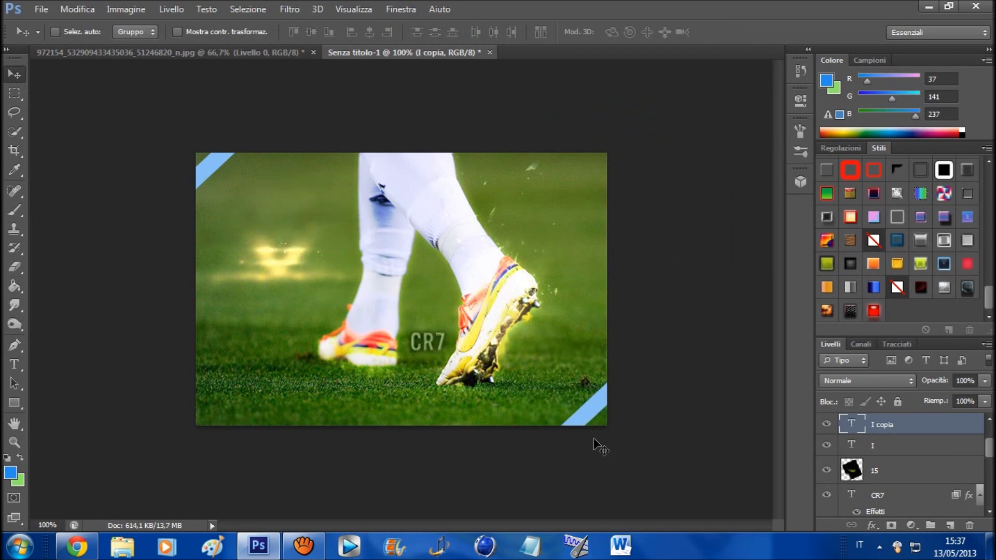
{"action": "left_click_drag", "start_coordinate": [591, 418], "coordinate": [597, 424]}
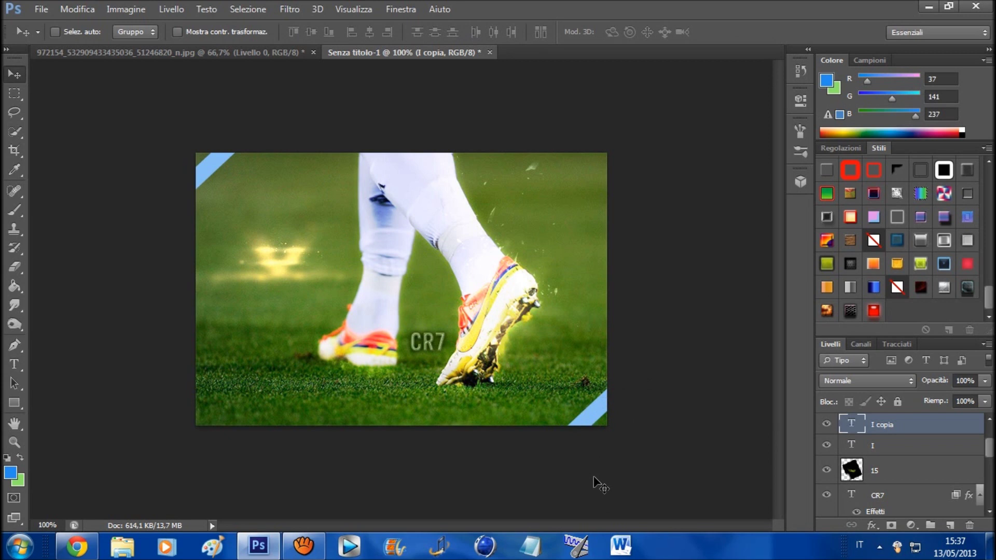
Try several grey gradient preset styles on the upper-left corner bar and keep a light, fading one
{"action": "left_click", "coordinate": [867, 449]}
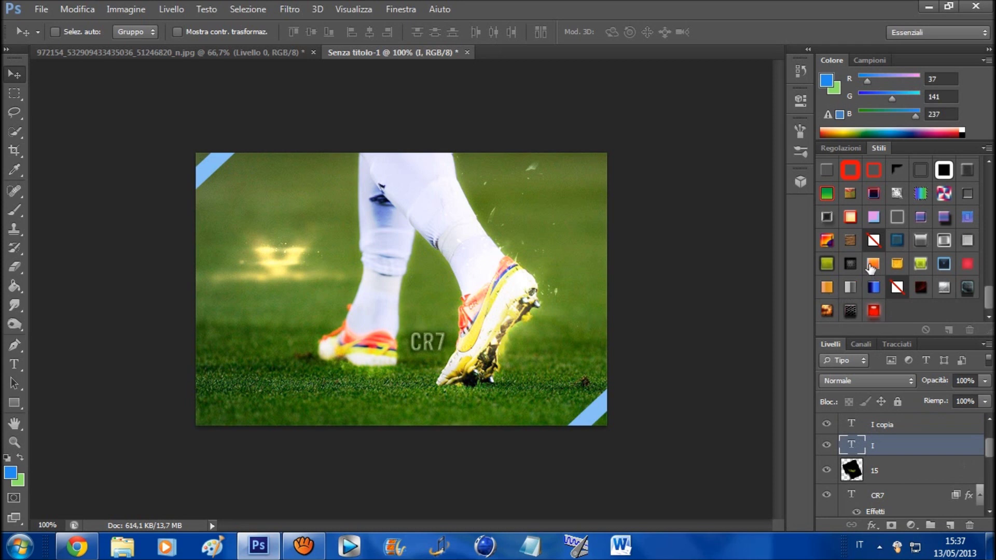
{"action": "scroll", "coordinate": [882, 280], "scroll_direction": "up", "scroll_amount": 5}
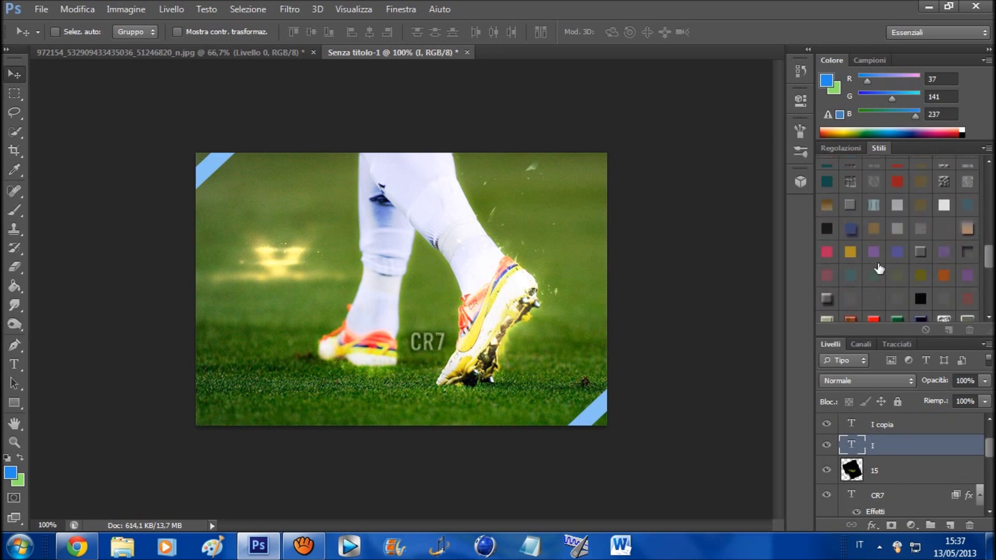
{"action": "scroll", "coordinate": [880, 251], "scroll_direction": "up", "scroll_amount": 4}
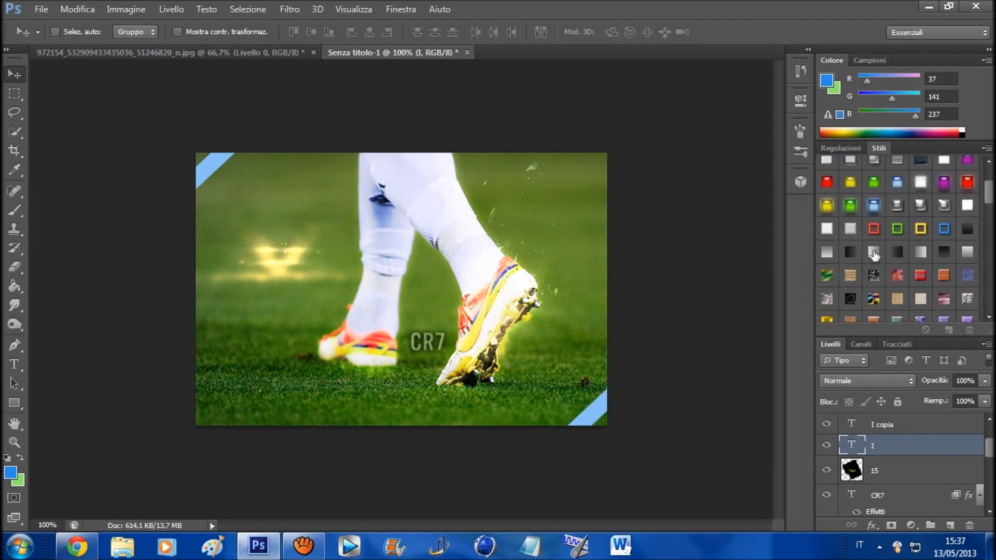
{"action": "left_click", "coordinate": [827, 253]}
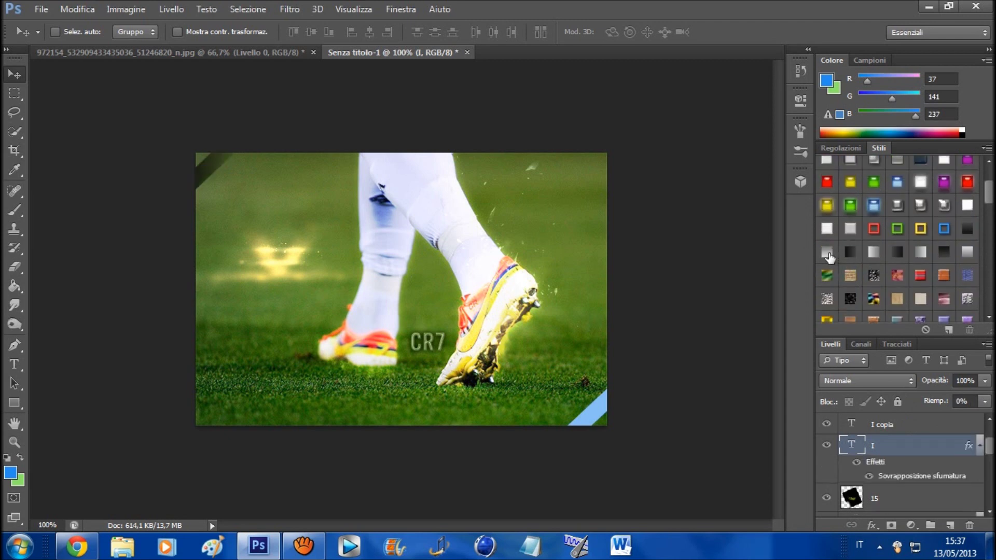
{"action": "left_click", "coordinate": [827, 252]}
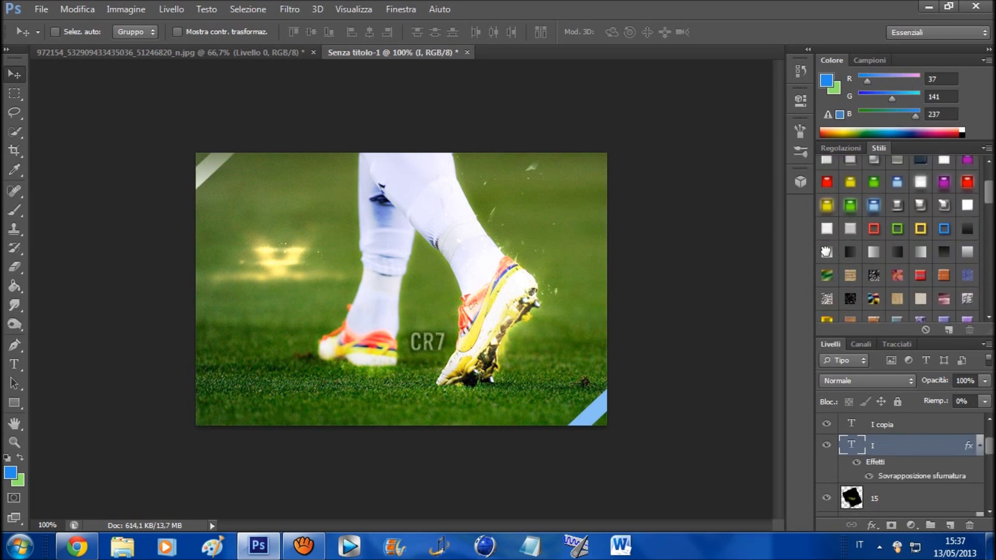
{"action": "left_click", "coordinate": [898, 253]}
{"action": "left_click", "coordinate": [918, 256]}
{"action": "left_click", "coordinate": [967, 253]}
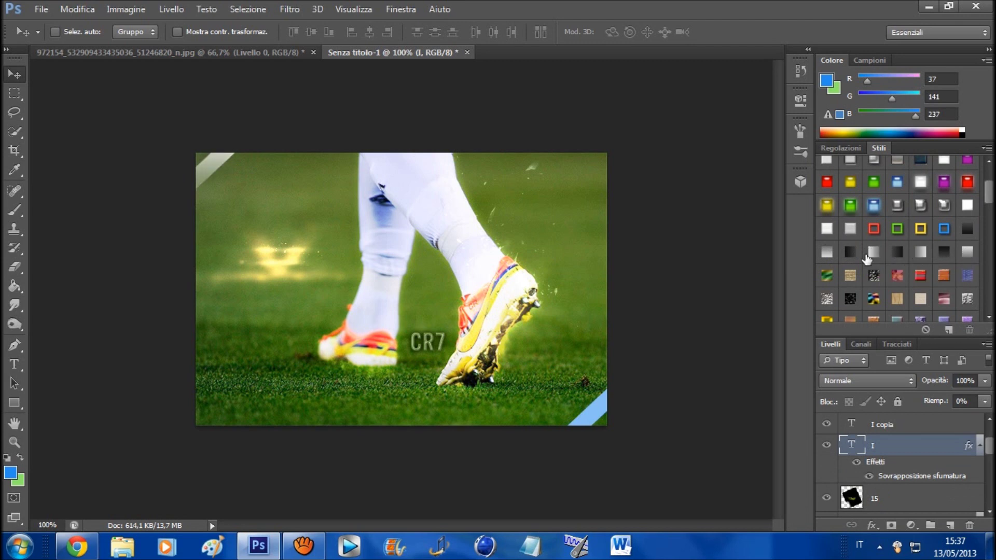
{"action": "left_click", "coordinate": [869, 254]}
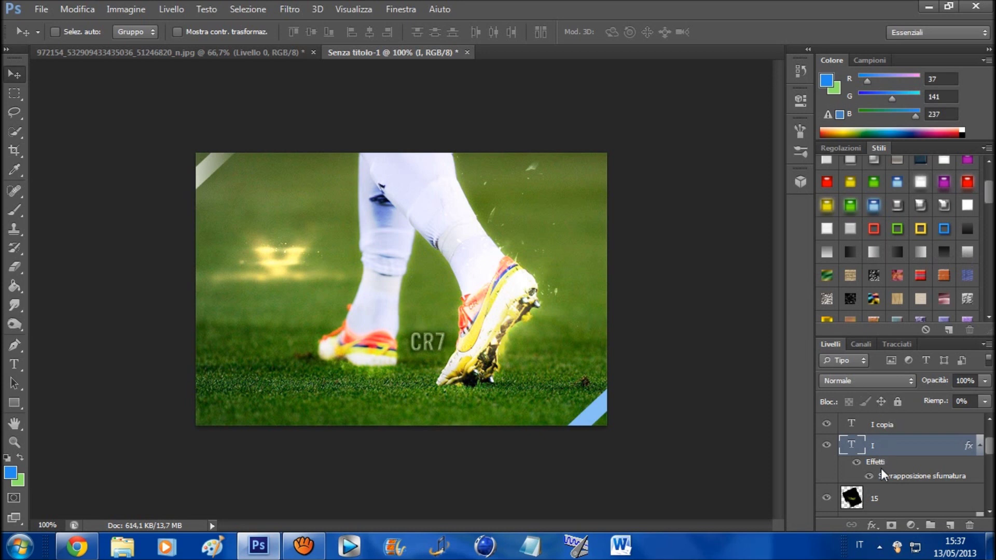
Try light gradient preset styles on the I copia bar and keep one matching the upper-left corner bar
{"action": "left_click", "coordinate": [880, 426]}
{"action": "left_click", "coordinate": [872, 254]}
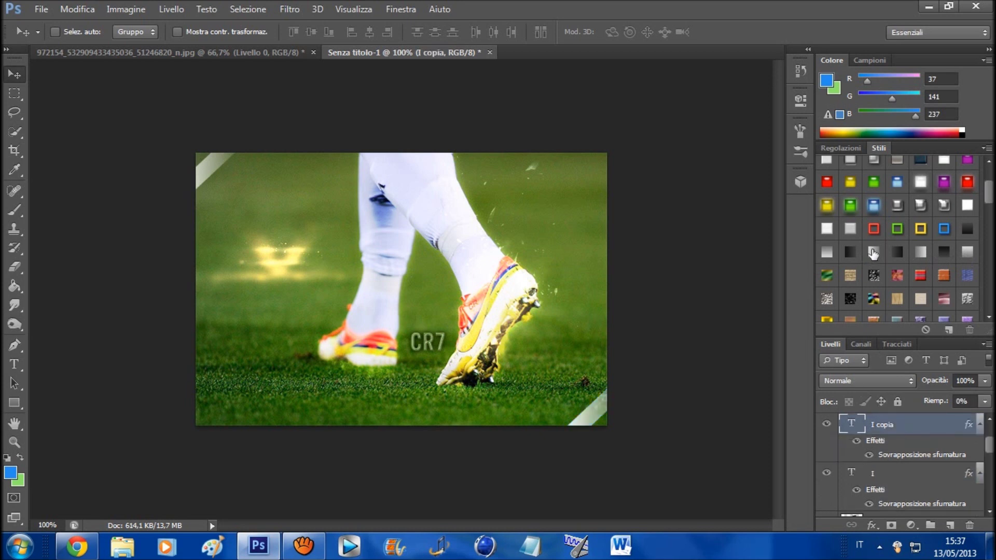
{"action": "left_click", "coordinate": [947, 254]}
{"action": "left_click", "coordinate": [967, 252]}
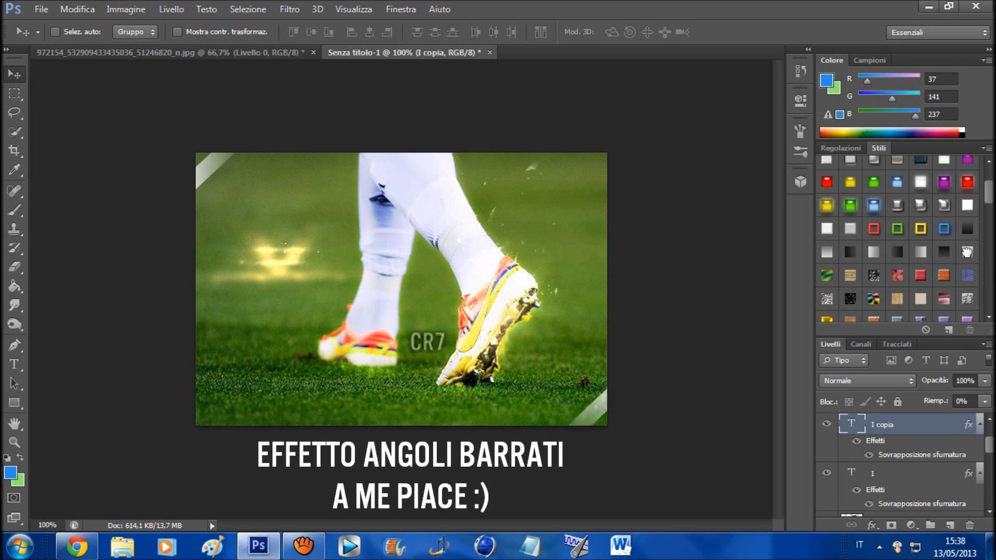